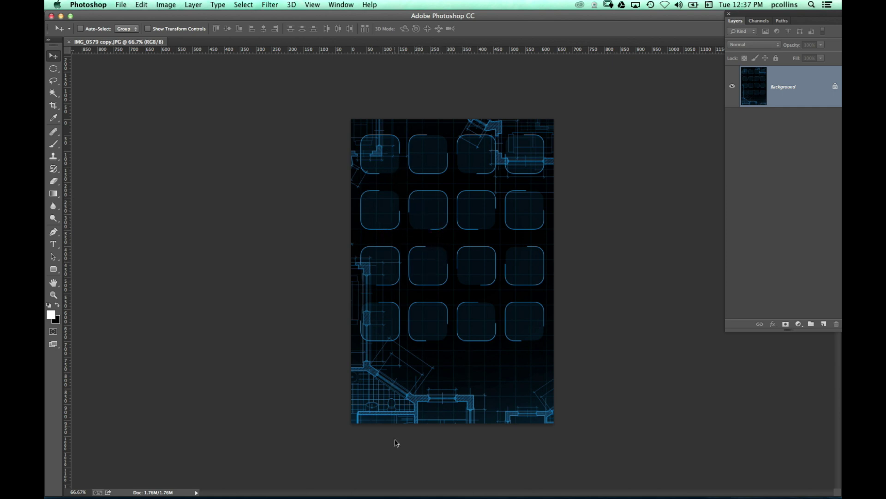
Open Fotolia_18303973_Subscription_L copy.jpg from Desktop > other > background via Bridge
{"action": "mouse_move", "coordinate": [415, 466]}
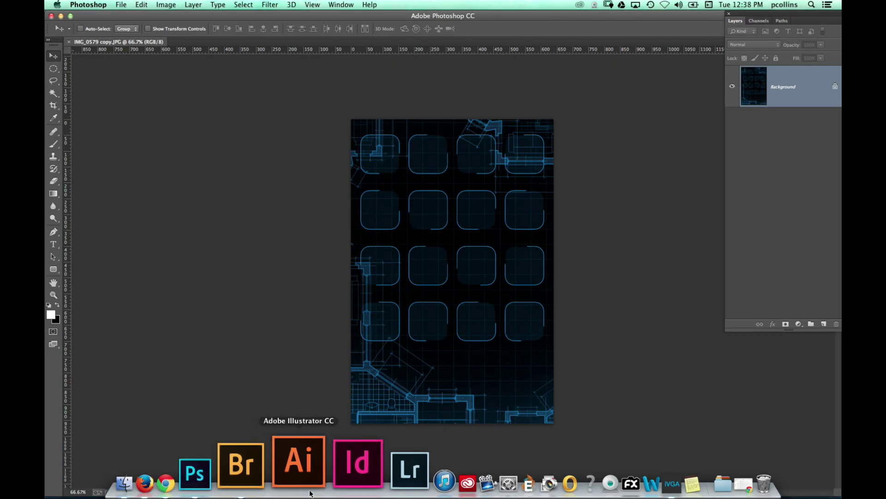
{"action": "left_click", "coordinate": [292, 468]}
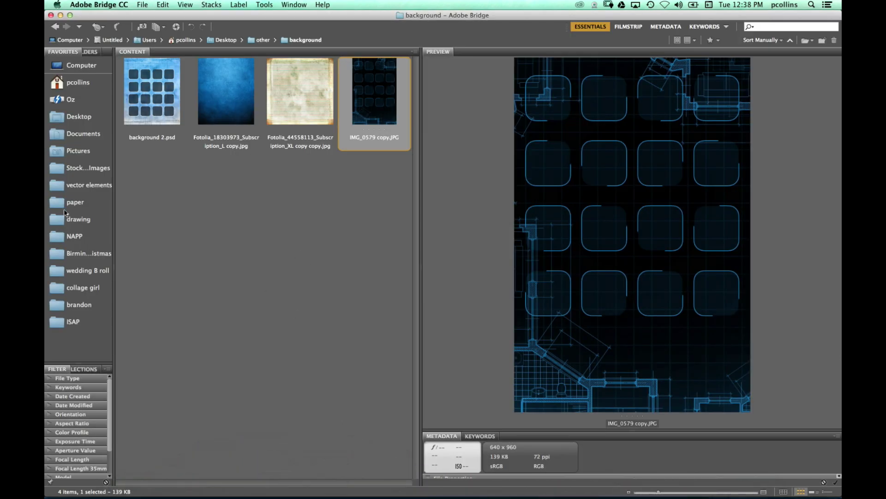
{"action": "left_click", "coordinate": [78, 203]}
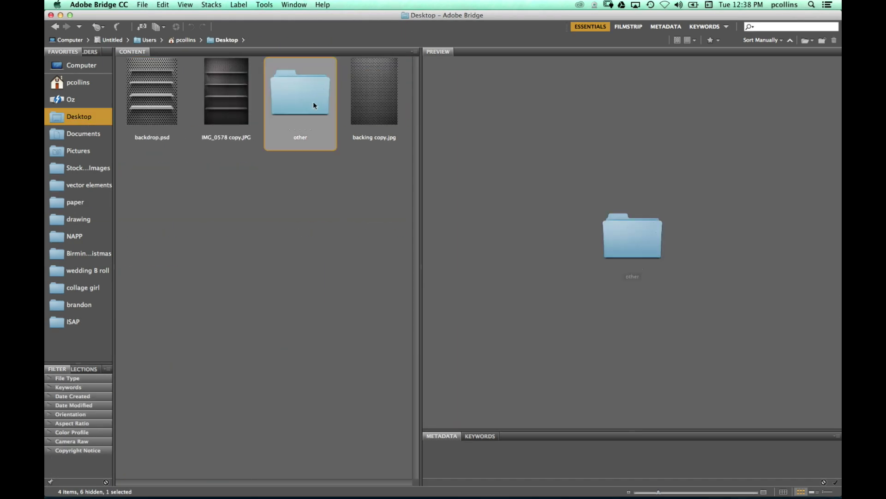
{"action": "double_click", "coordinate": [309, 99]}
{"action": "double_click", "coordinate": [167, 113]}
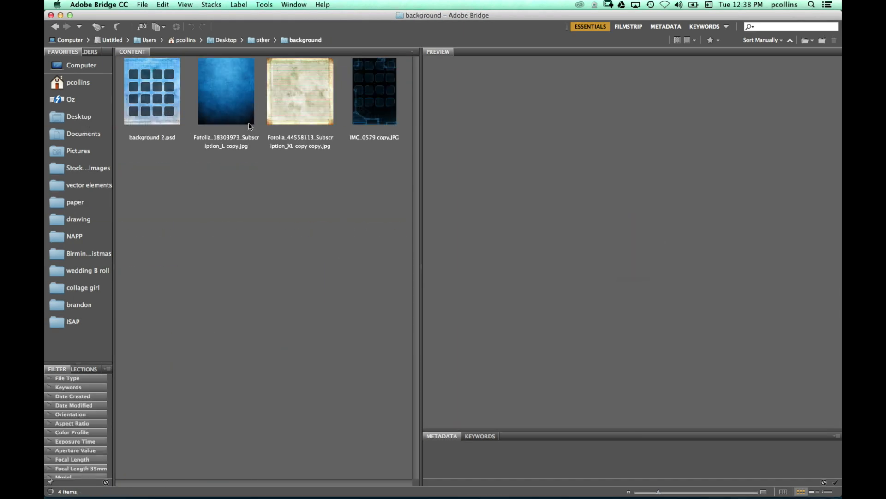
{"action": "left_click", "coordinate": [234, 102]}
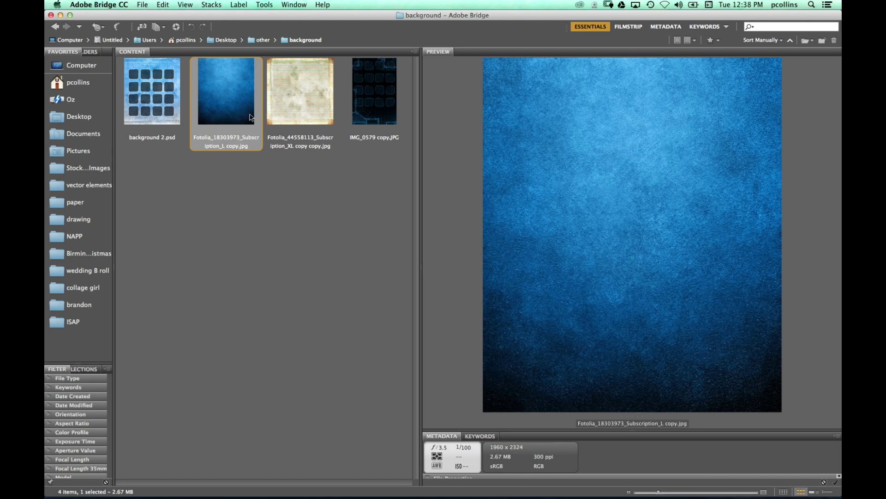
{"action": "double_click", "coordinate": [234, 110]}
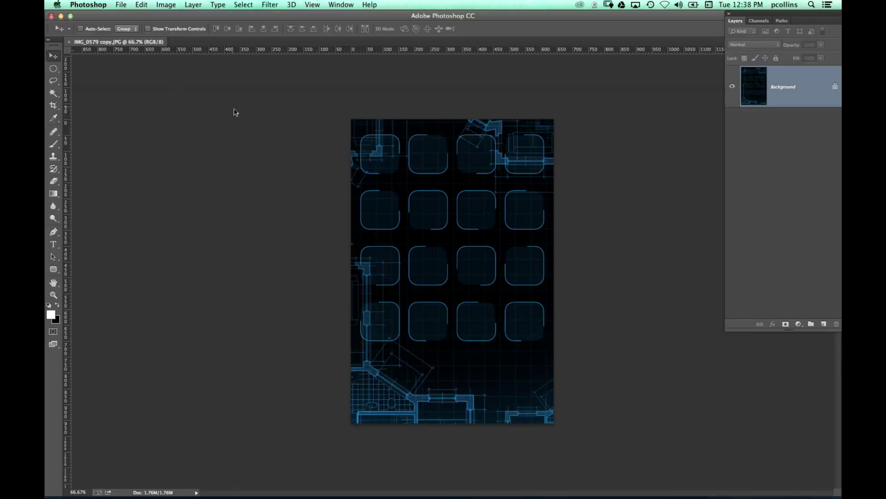
Tile IMG_0579 and the blue texture 2-up Vertical, widening the blue texture's pane
{"action": "left_click", "coordinate": [153, 42]}
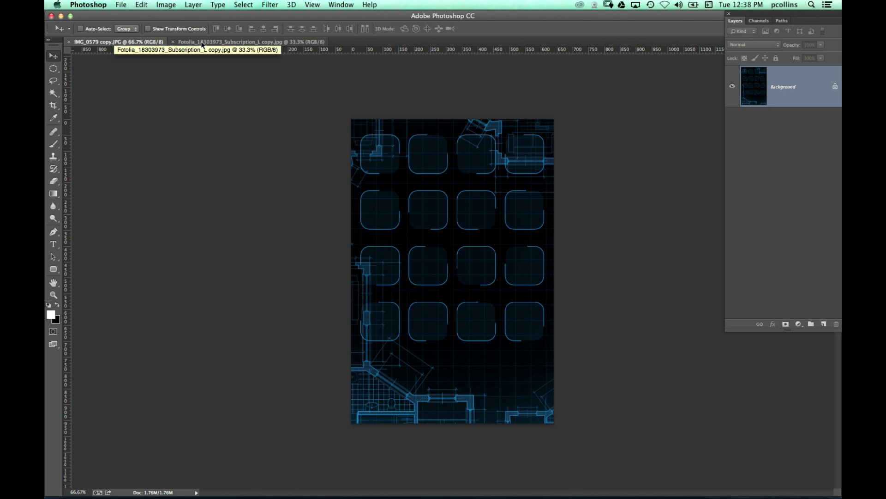
{"action": "left_click", "coordinate": [340, 5]}
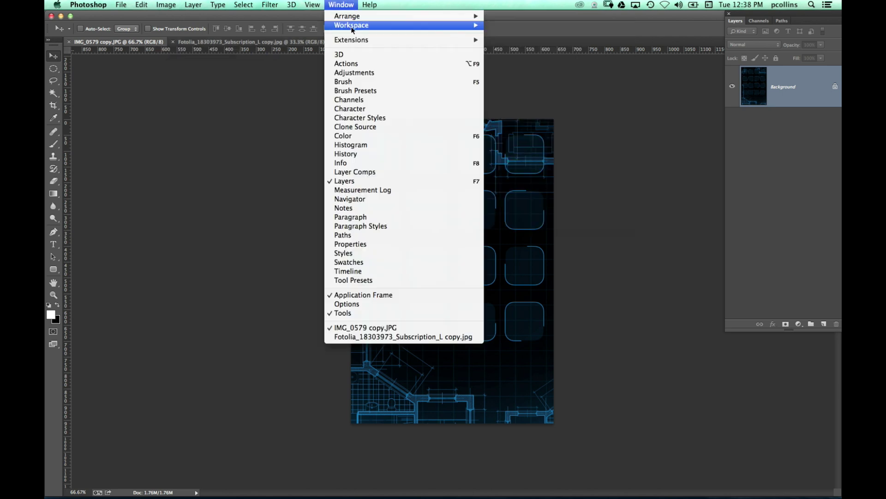
{"action": "mouse_move", "coordinate": [358, 17]}
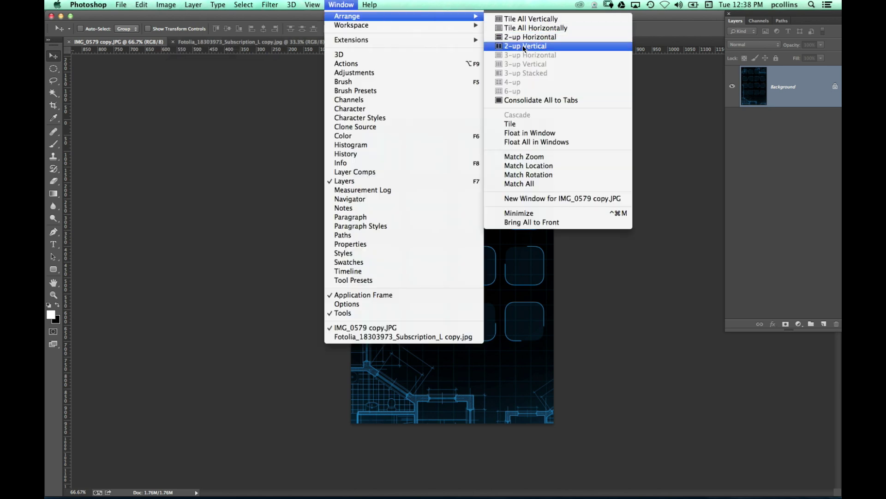
{"action": "left_click", "coordinate": [524, 46]}
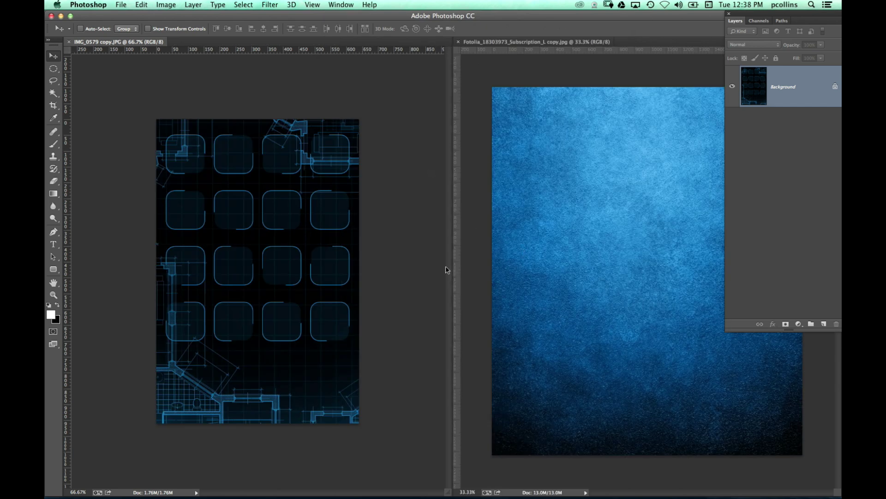
{"action": "left_click_drag", "start_coordinate": [449, 269], "coordinate": [162, 252]}
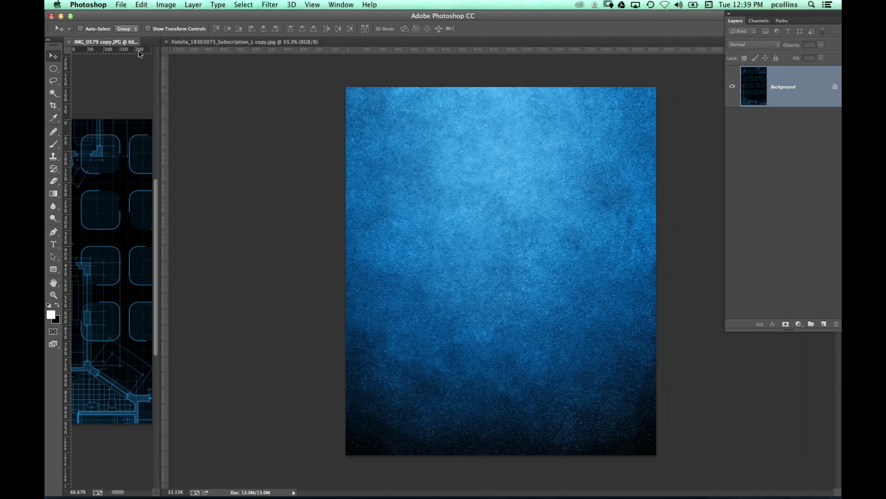
Open Fotolia_44558113_Subscription_XL copy copy.jpg from Bridge into Photoshop
{"action": "left_click", "coordinate": [267, 462]}
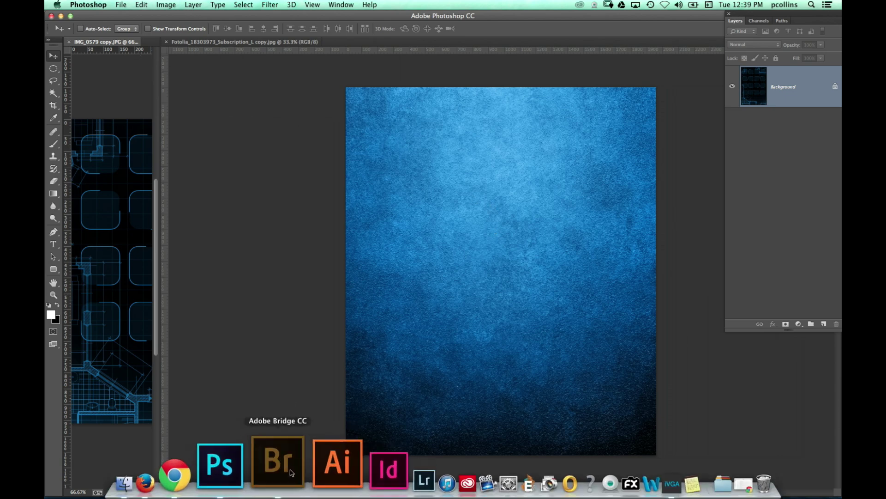
{"action": "left_click", "coordinate": [312, 103]}
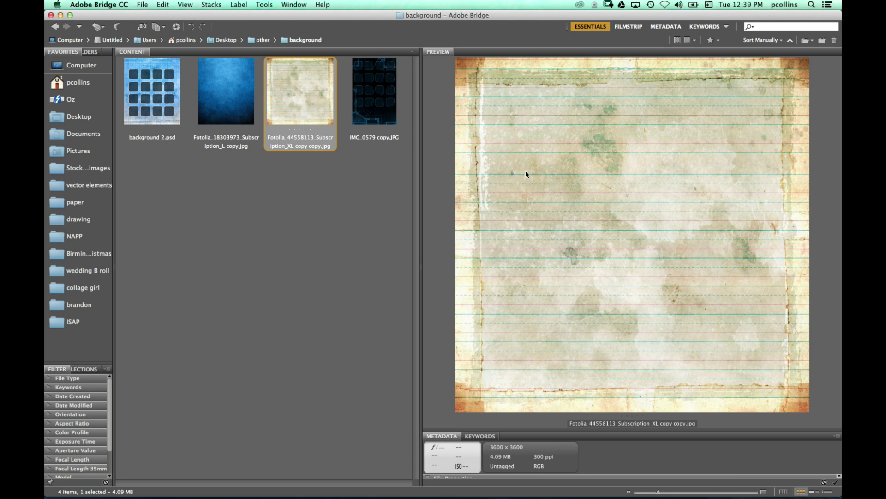
{"action": "double_click", "coordinate": [296, 104]}
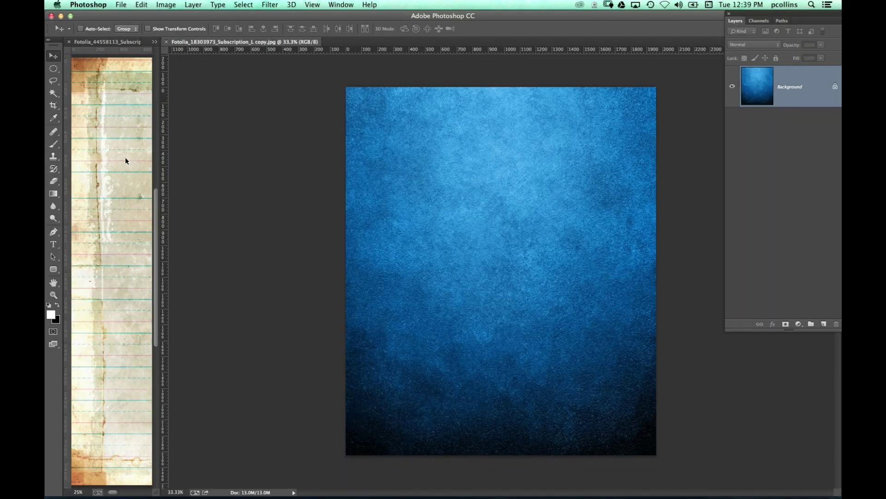
Arrange 3-up Vertical and copy the lined paper into the blue document as Layer 1
{"action": "left_click", "coordinate": [139, 167]}
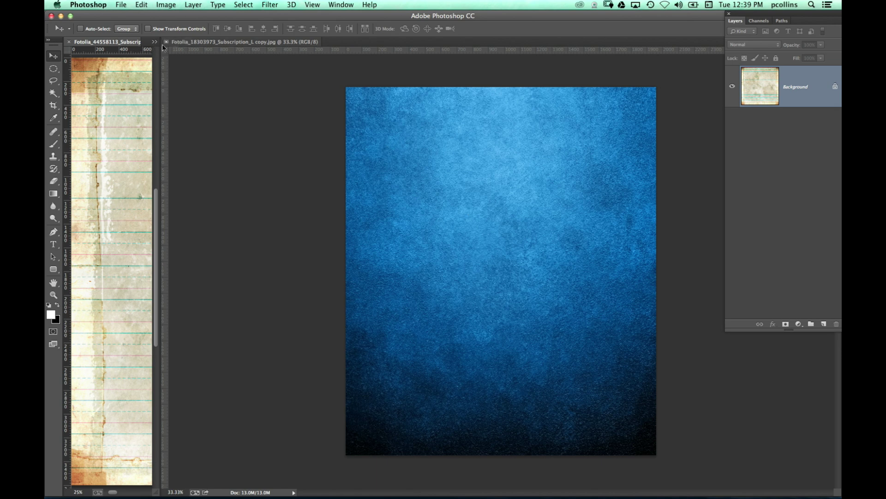
{"action": "left_click_drag", "start_coordinate": [107, 83], "coordinate": [113, 57]}
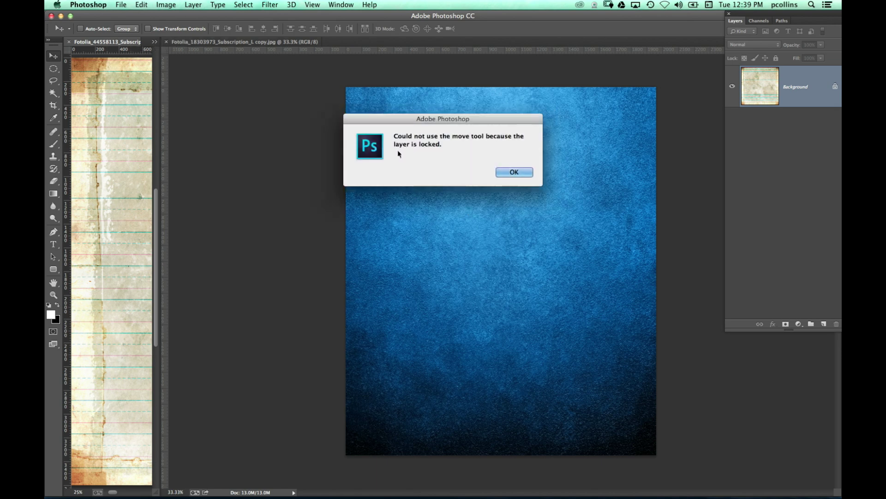
{"action": "left_click", "coordinate": [515, 173]}
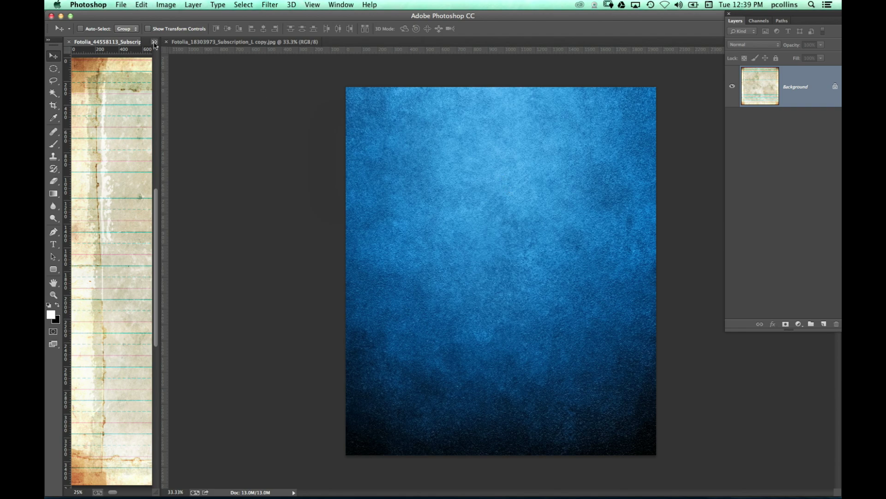
{"action": "left_click", "coordinate": [341, 5]}
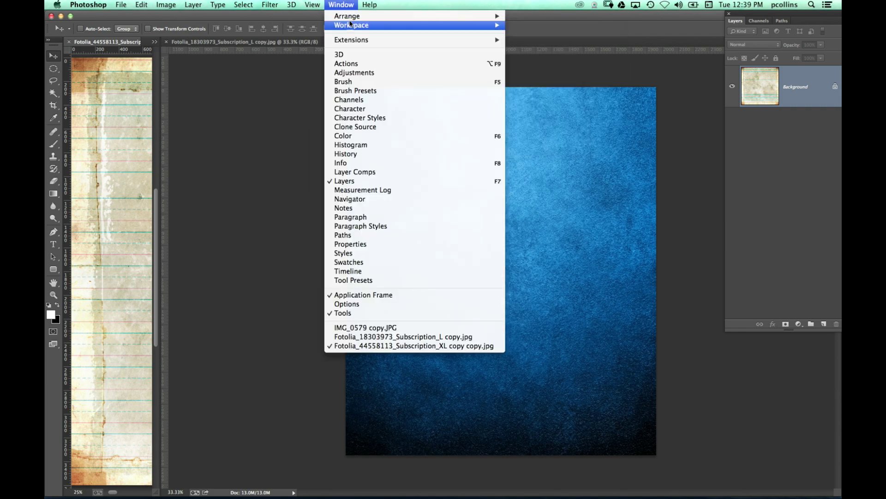
{"action": "mouse_move", "coordinate": [351, 16]}
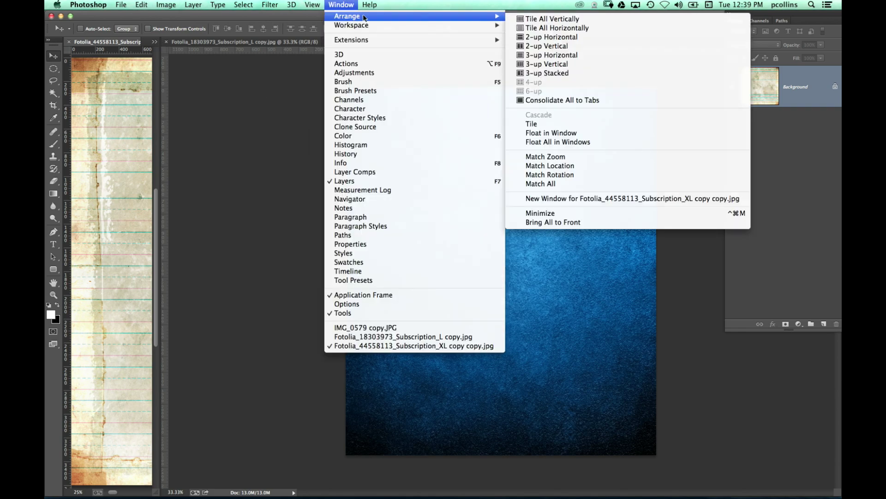
{"action": "left_click", "coordinate": [535, 65]}
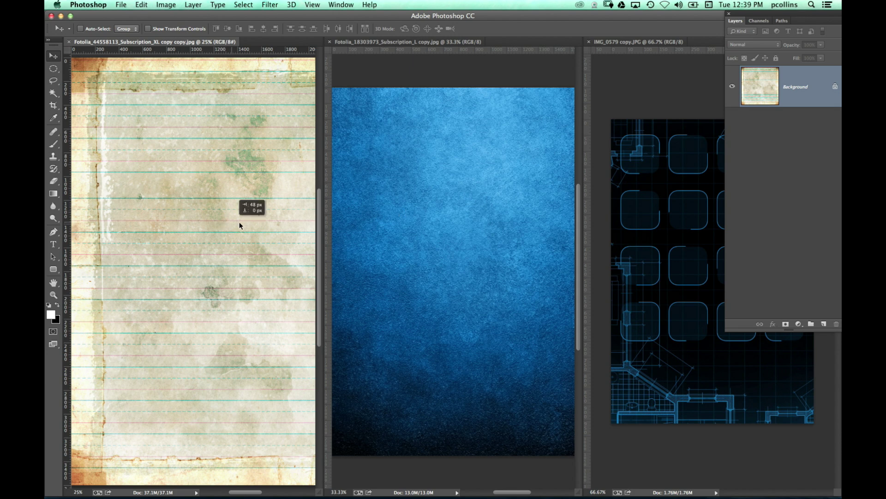
{"action": "left_click_drag", "start_coordinate": [239, 225], "coordinate": [287, 207]}
{"action": "left_click", "coordinate": [511, 173]}
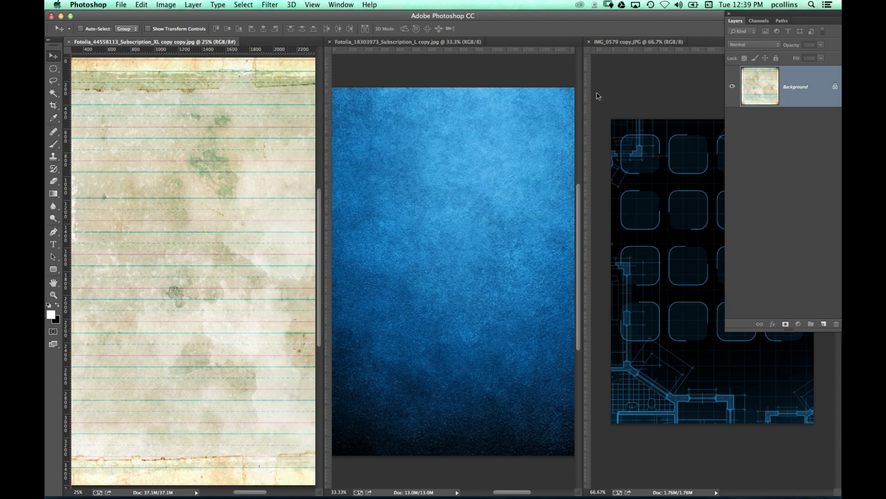
{"action": "left_click_drag", "start_coordinate": [760, 89], "coordinate": [449, 306]}
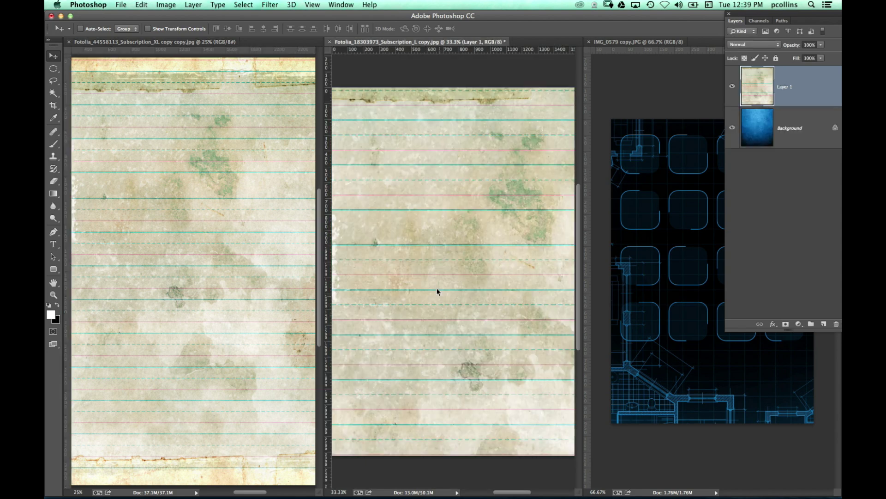
Close the lined-paper and IMG_0579 documents
{"action": "left_click", "coordinate": [68, 42]}
{"action": "left_click", "coordinate": [467, 43]}
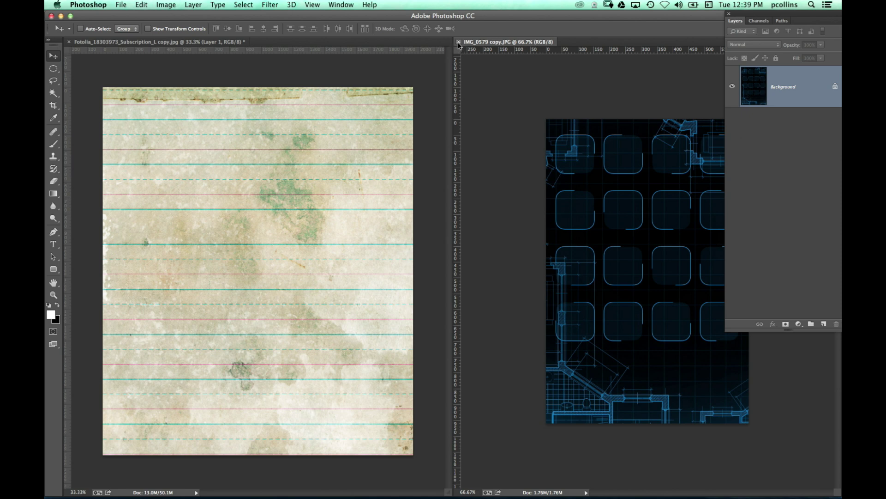
{"action": "left_click", "coordinate": [459, 43]}
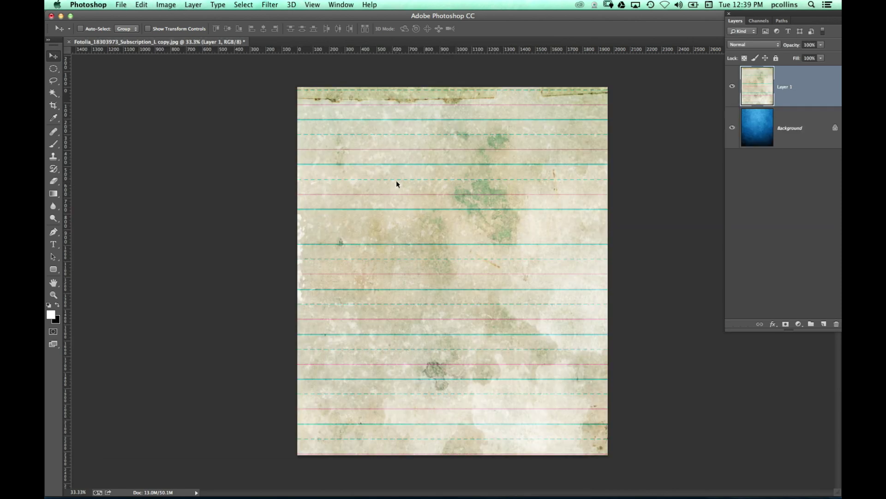
Scale and nudge the lined-paper layer so it exactly fits the canvas width
{"action": "key", "text": "super+t"}
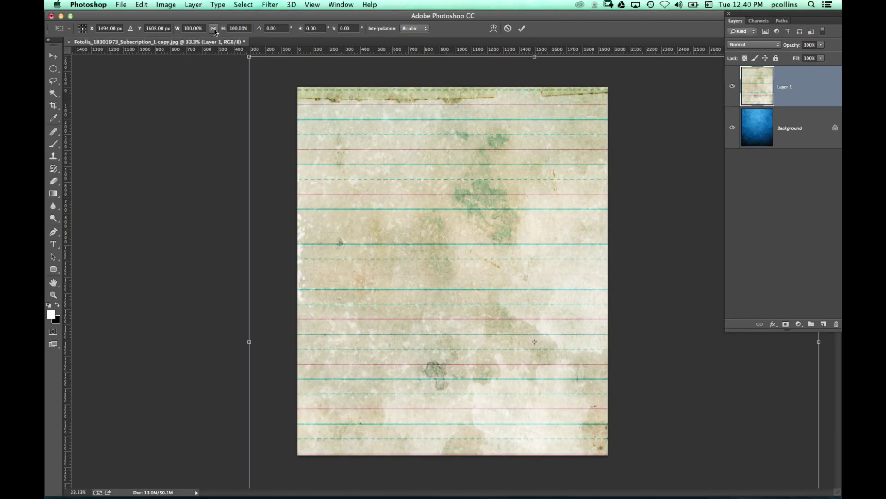
{"action": "left_click", "coordinate": [214, 29]}
{"action": "left_click_drag", "start_coordinate": [178, 27], "coordinate": [161, 31]}
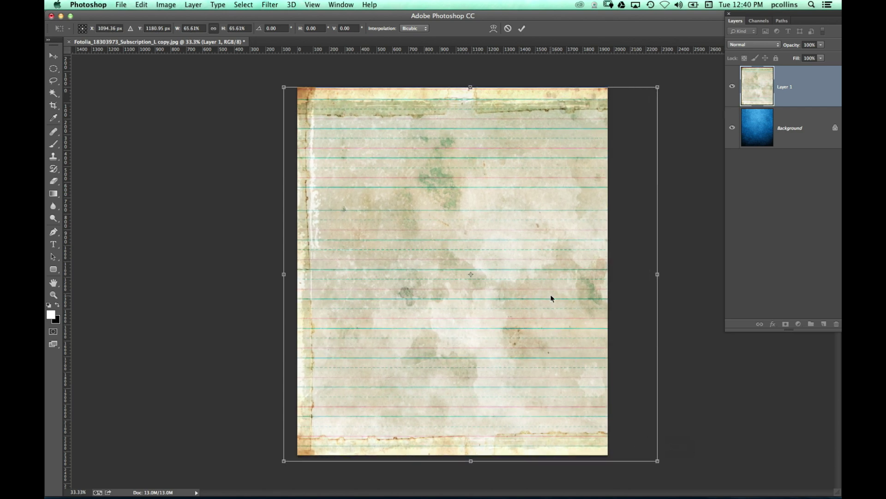
{"action": "left_click_drag", "start_coordinate": [548, 292], "coordinate": [557, 292]}
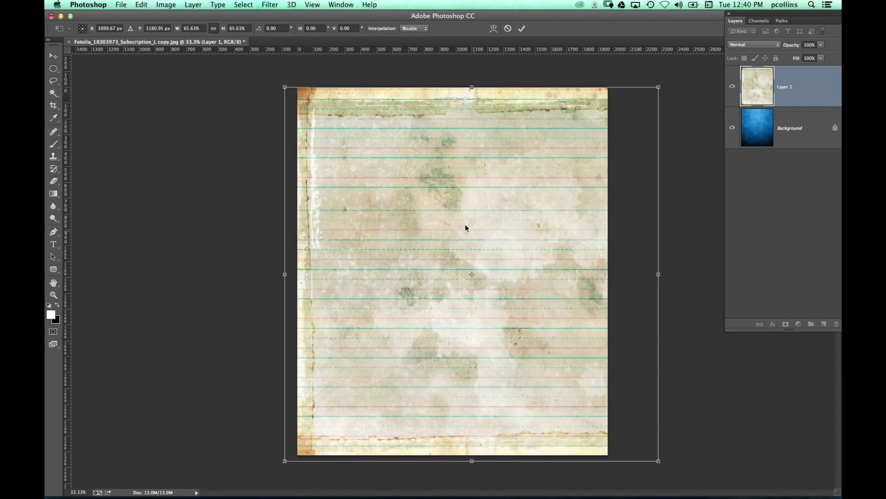
{"action": "left_click", "coordinate": [213, 28]}
{"action": "key", "text": "shift+Right"}
{"action": "key", "text": "shift+Right"}
{"action": "key", "text": "shift+Right"}
{"action": "key", "text": "shift+Right"}
{"action": "key", "text": "shift+Right"}
{"action": "key", "text": "shift+Right"}
{"action": "key", "text": "shift+Right"}
{"action": "key", "text": "shift+Right"}
{"action": "key", "text": "Right"}
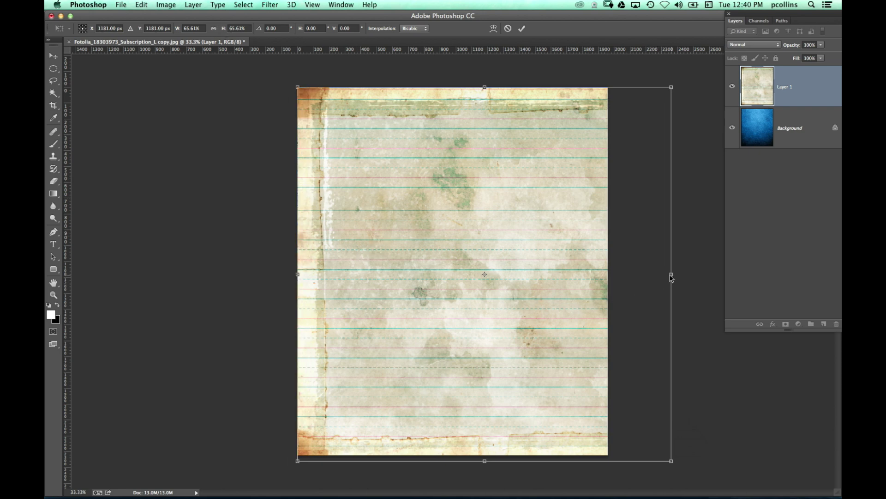
{"action": "left_click_drag", "start_coordinate": [671, 275], "coordinate": [607, 275]}
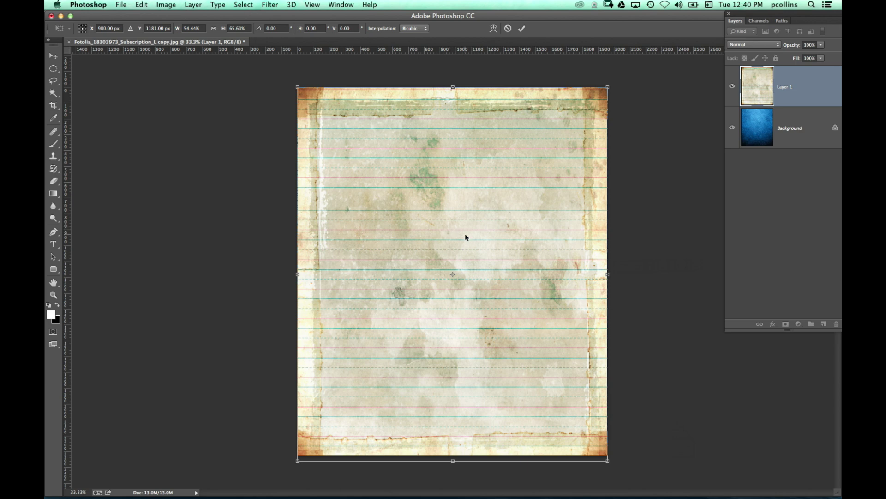
{"action": "key", "text": "Return"}
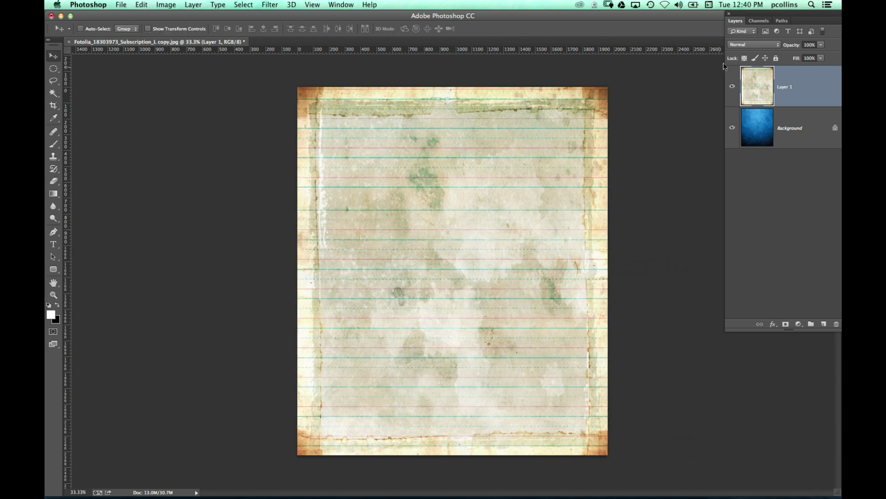
Set the lined-paper layer to Multiply and duplicate it
{"action": "left_click", "coordinate": [778, 45]}
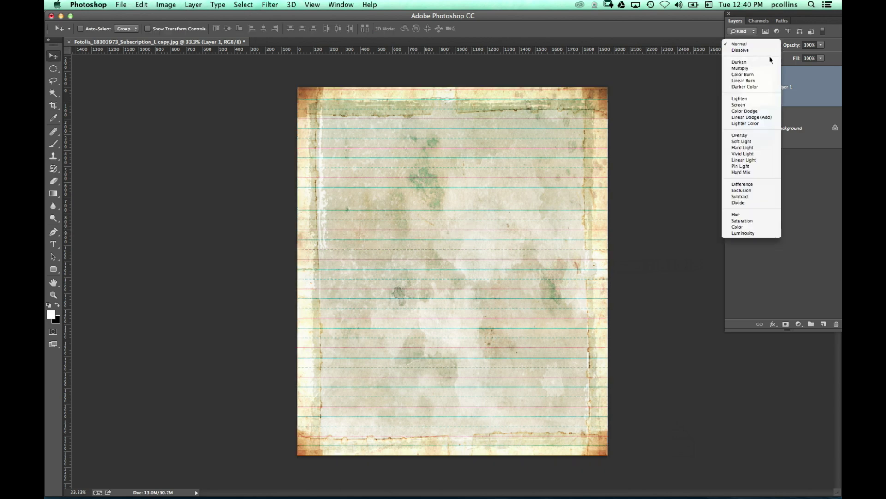
{"action": "left_click", "coordinate": [761, 68]}
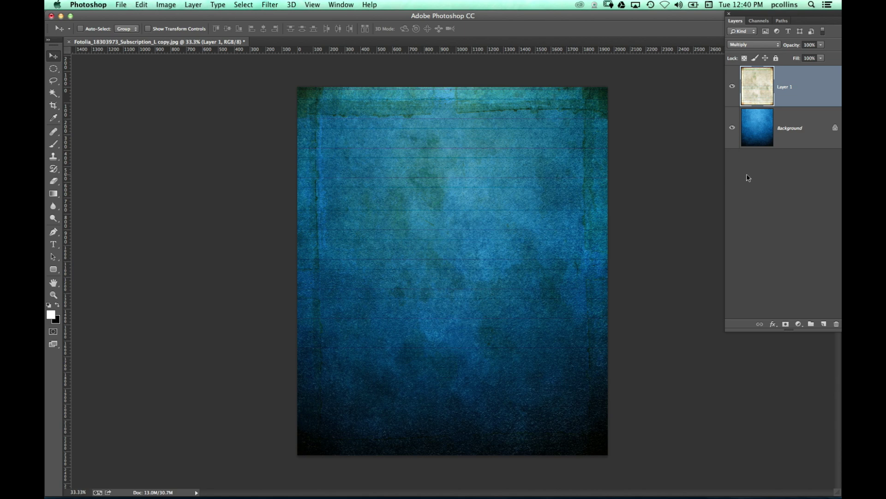
{"action": "key", "text": "super+j"}
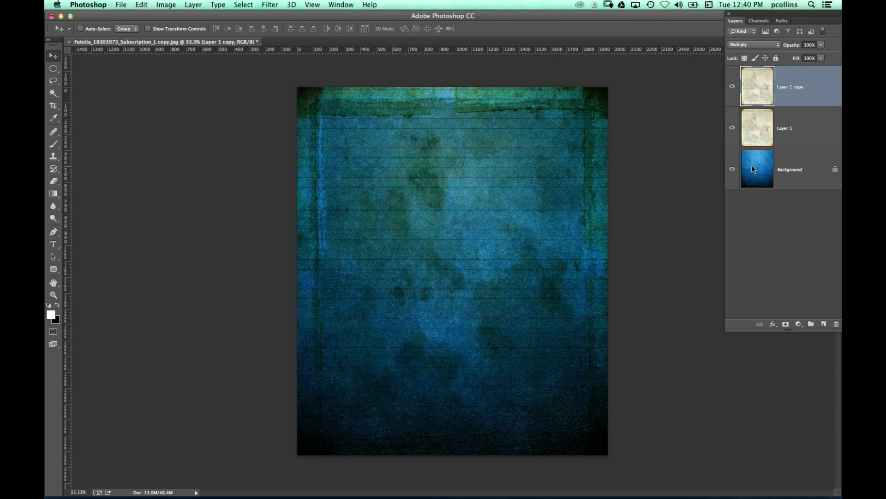
Rotate and stretch the paper copy over the canvas and set it to Soft Light
{"action": "key", "text": "super+t"}
{"action": "left_click_drag", "start_coordinate": [214, 154], "coordinate": [383, 433]}
{"action": "left_click_drag", "start_coordinate": [454, 126], "coordinate": [456, 91]}
{"action": "left_click_drag", "start_coordinate": [454, 433], "coordinate": [454, 456]}
{"action": "left_click_drag", "start_coordinate": [639, 272], "coordinate": [731, 275]}
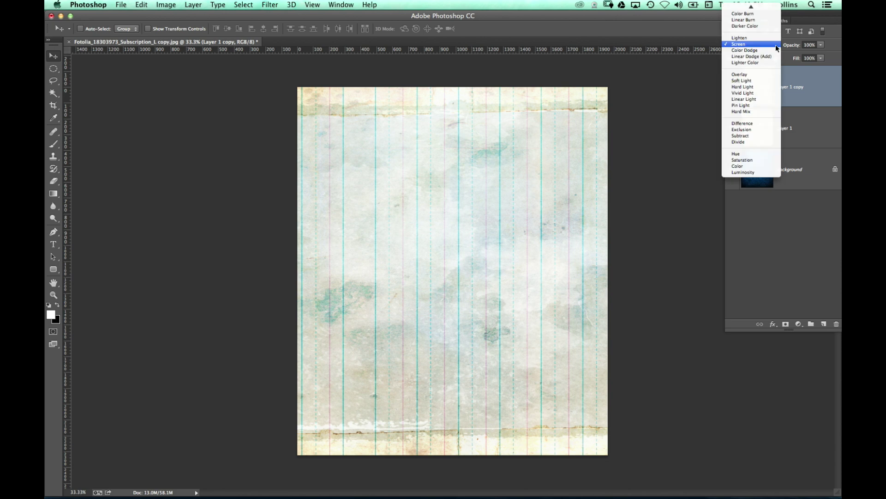
{"action": "left_click", "coordinate": [759, 86]}
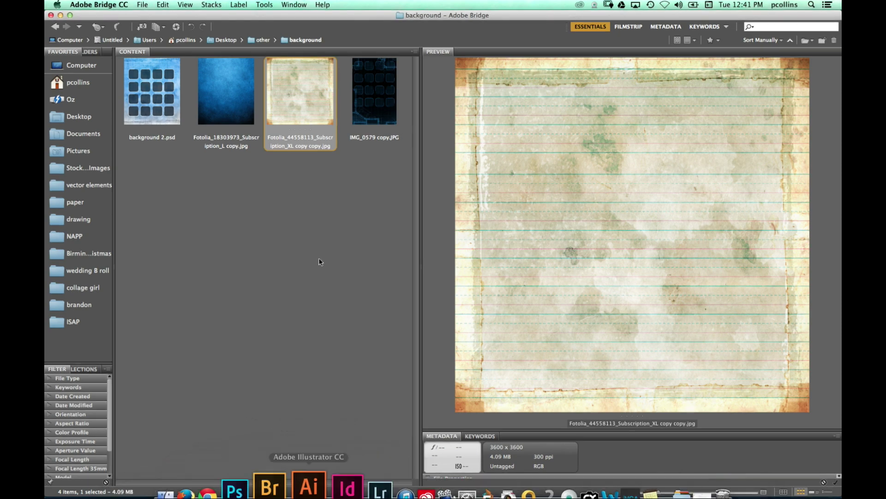
{"action": "left_click", "coordinate": [161, 114]}
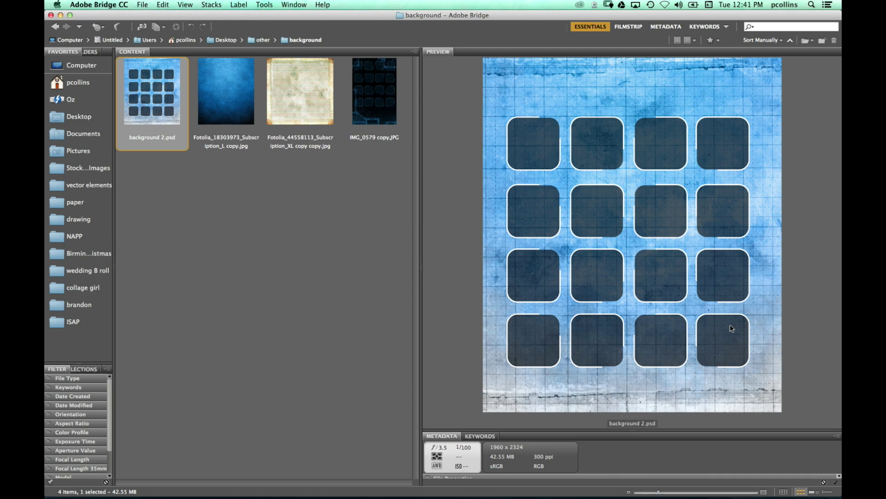
Open background 2.psd and show the grid and tile groups, hiding the large rounded square
{"action": "double_click", "coordinate": [159, 100]}
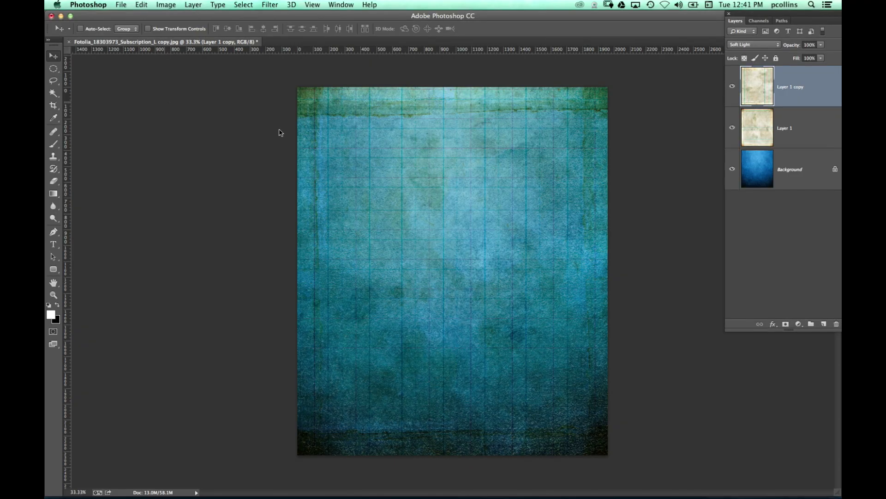
{"action": "left_click_drag", "start_coordinate": [737, 112], "coordinate": [733, 83]}
{"action": "left_click", "coordinate": [733, 141]}
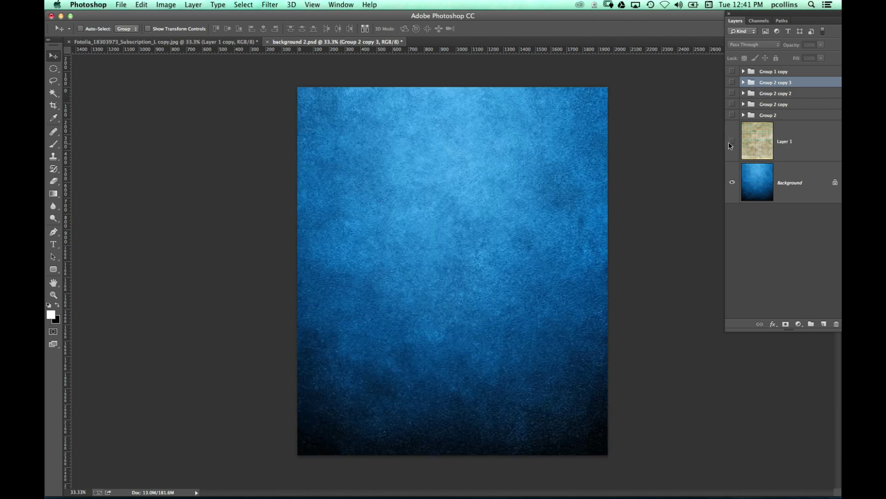
{"action": "left_click", "coordinate": [733, 141]}
{"action": "left_click", "coordinate": [746, 144]}
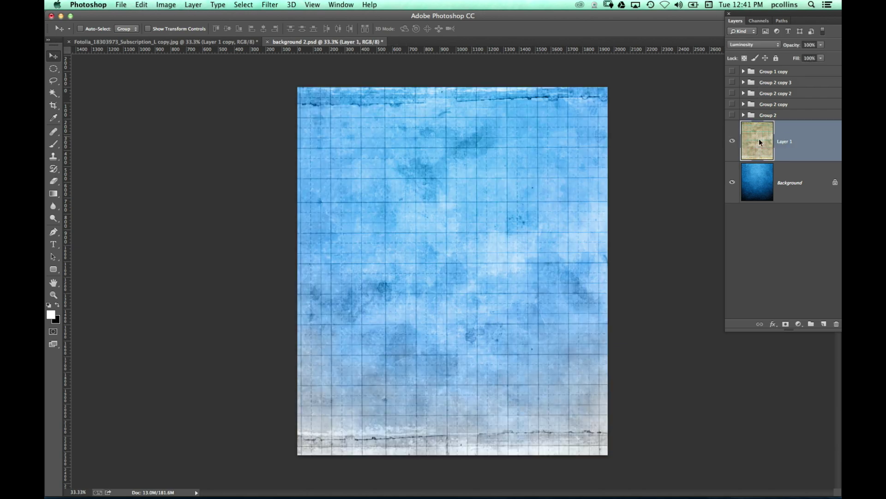
{"action": "left_click", "coordinate": [732, 141]}
{"action": "left_click", "coordinate": [732, 141]}
{"action": "left_click_drag", "start_coordinate": [732, 115], "coordinate": [732, 72]}
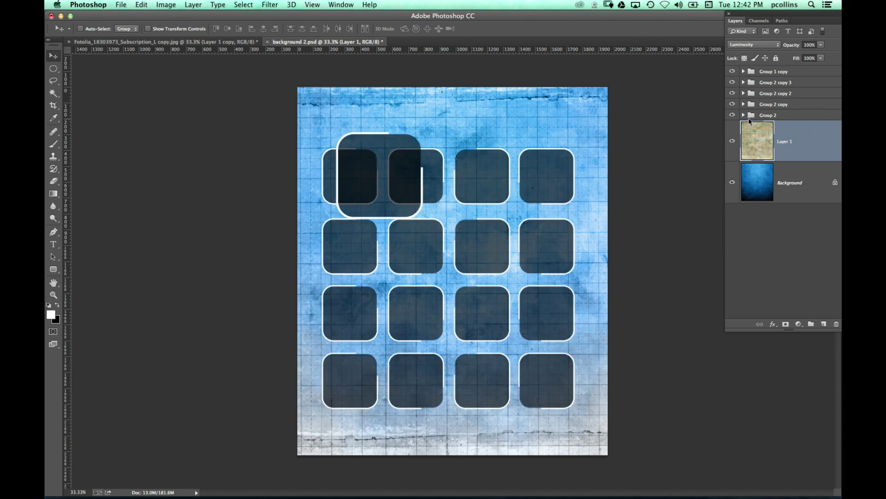
{"action": "left_click", "coordinate": [731, 72]}
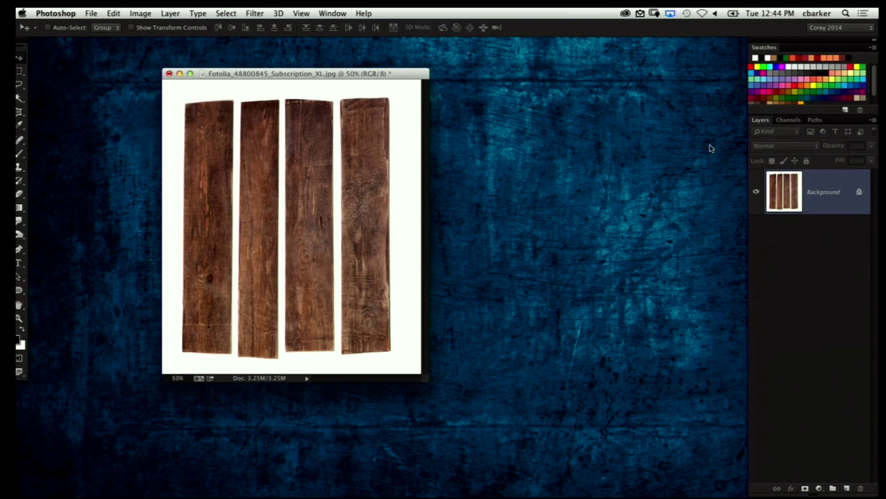
Duplicate the planks layer and Magic Wand-select the white area around the boards
{"action": "key", "text": "super+j"}
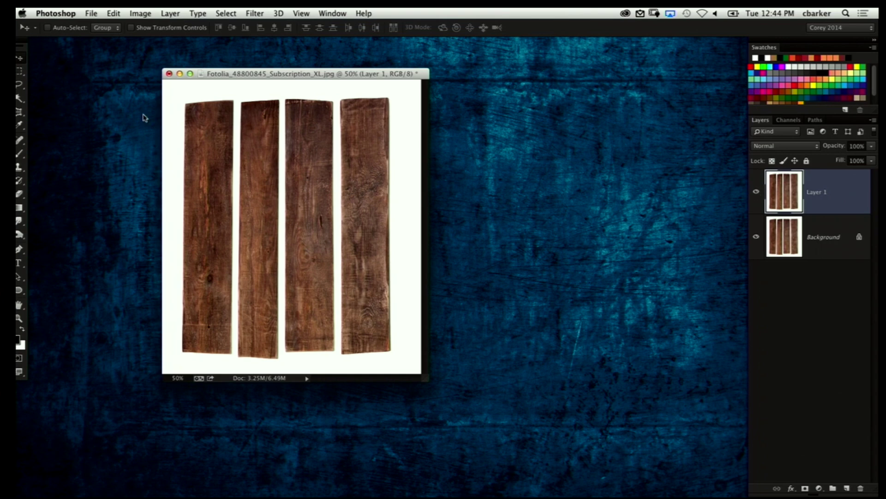
{"action": "mouse_move", "coordinate": [19, 83]}
{"action": "left_mouse_down"}
{"action": "mouse_move", "coordinate": [60, 84]}
{"action": "mouse_move", "coordinate": [83, 102]}
{"action": "left_mouse_up"}
{"action": "left_click", "coordinate": [60, 85]}
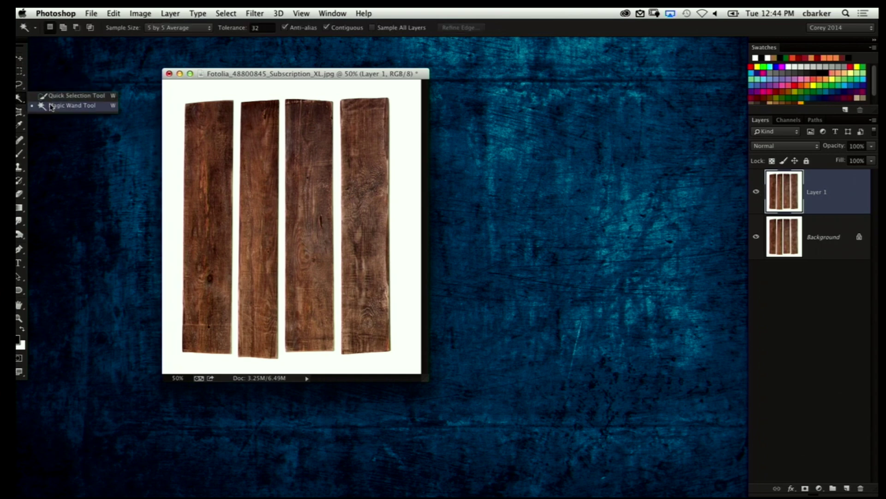
{"action": "left_click", "coordinate": [111, 100]}
{"action": "left_click", "coordinate": [248, 96]}
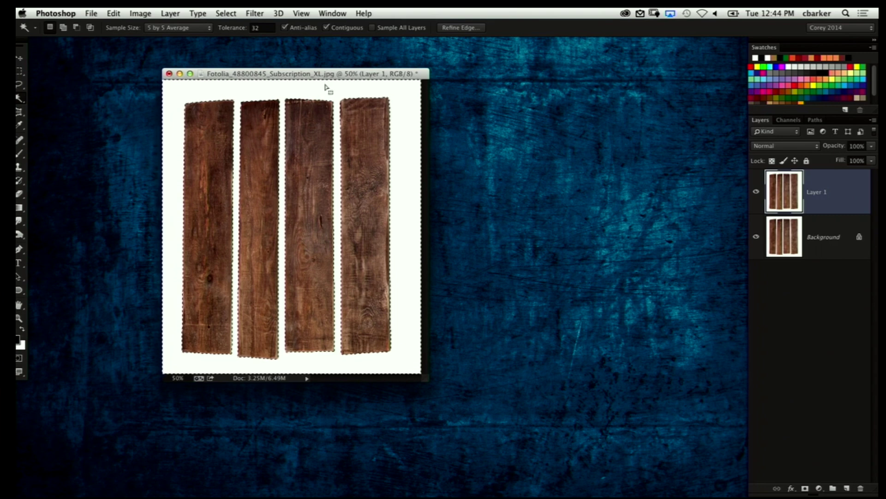
Expand the selection by 10 pixels and bring up Fill with Content-Aware
{"action": "left_click", "coordinate": [254, 15]}
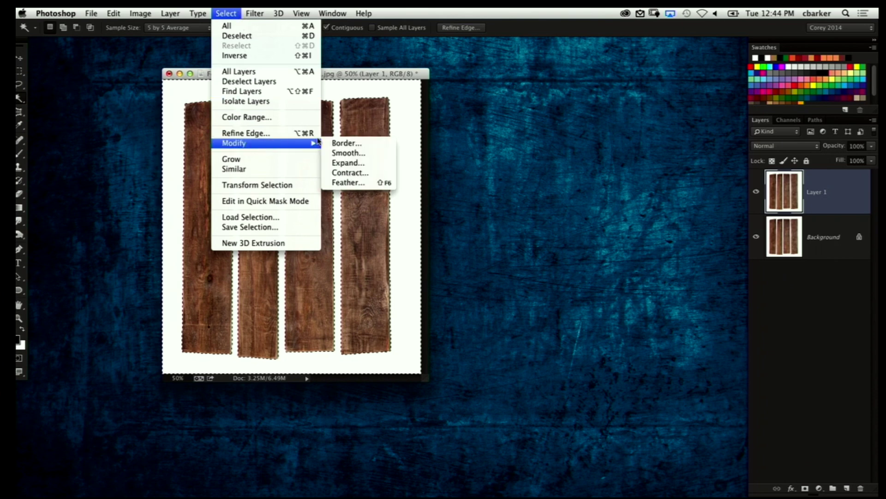
{"action": "key", "text": "Return"}
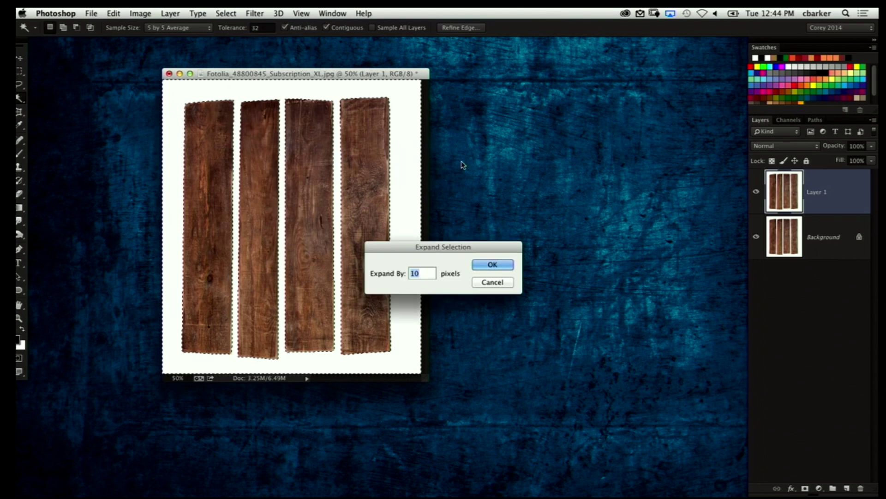
{"action": "key", "text": "Return"}
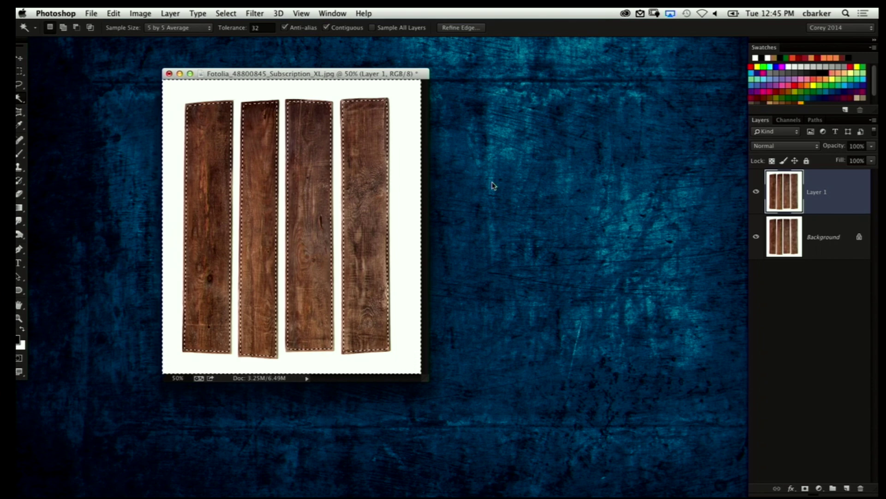
{"action": "key", "text": "shift+BackSpace"}
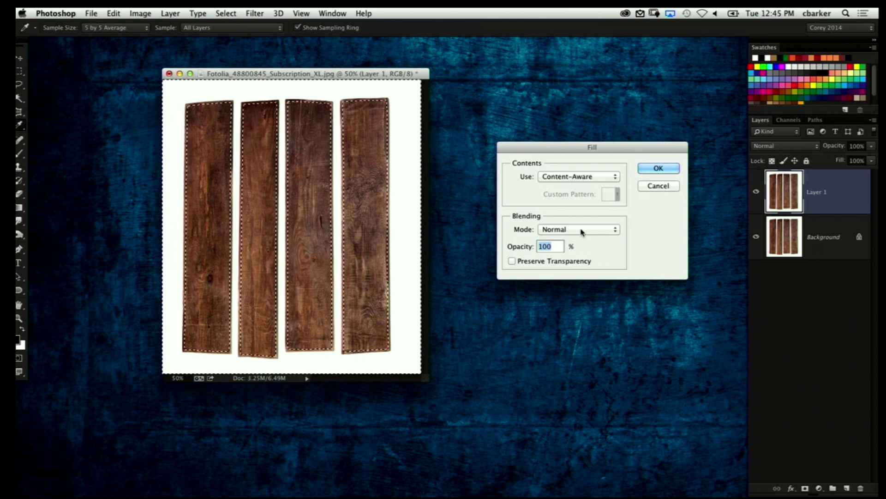
Apply the Content-Aware fill to make Layer 1 a seamless wood sheet, then deselect
{"action": "left_click", "coordinate": [657, 169]}
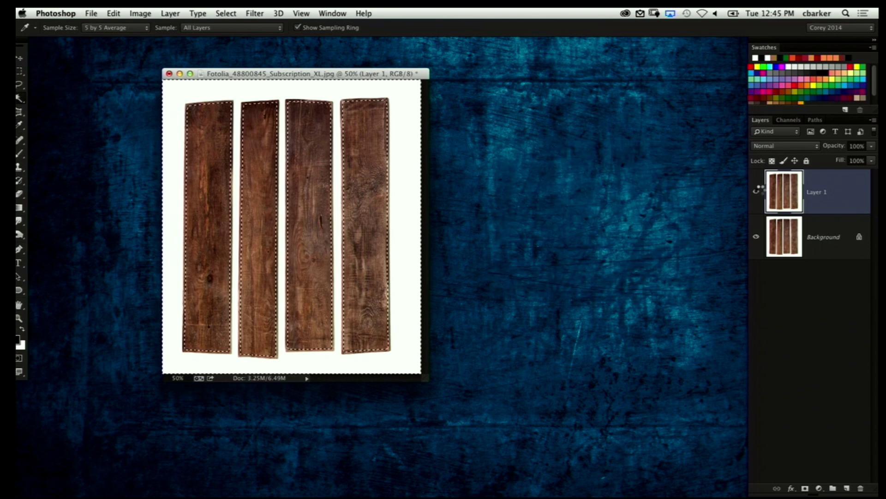
{"action": "left_click", "coordinate": [757, 190]}
{"action": "key", "text": "w"}
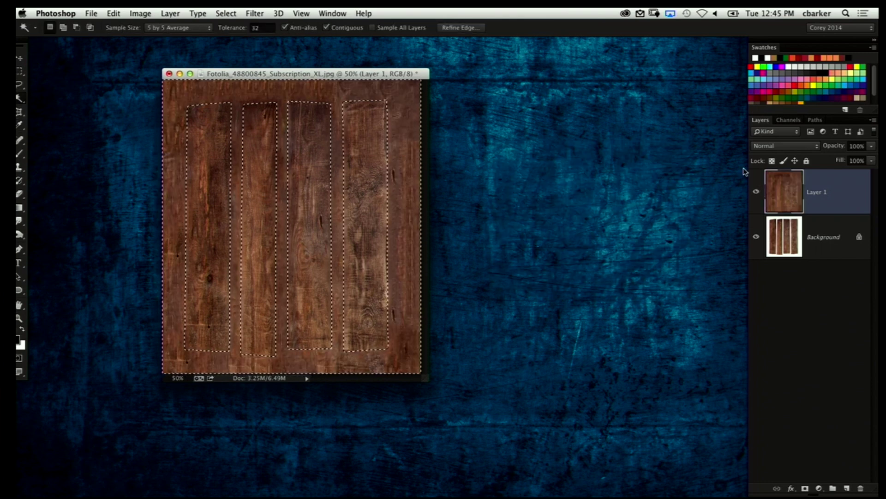
{"action": "key", "text": "super+d"}
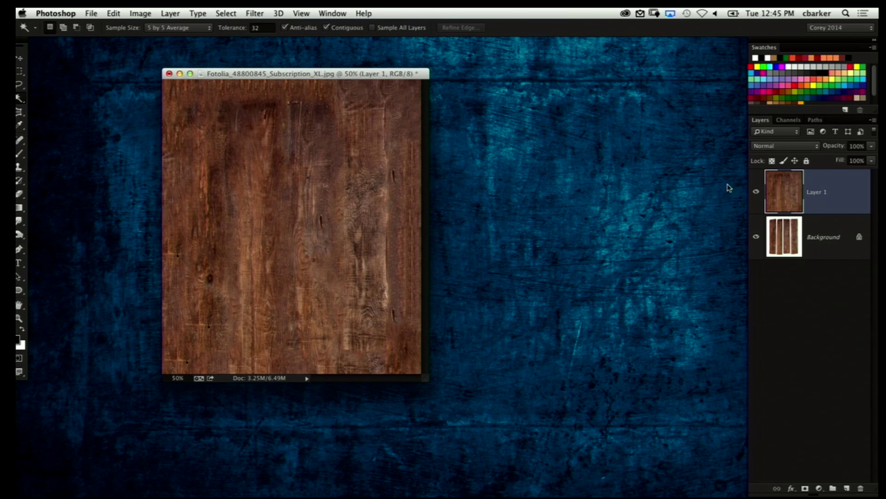
Copy the entire wood layer, deselect, and hide Layer 1
{"action": "key", "text": "super+a"}
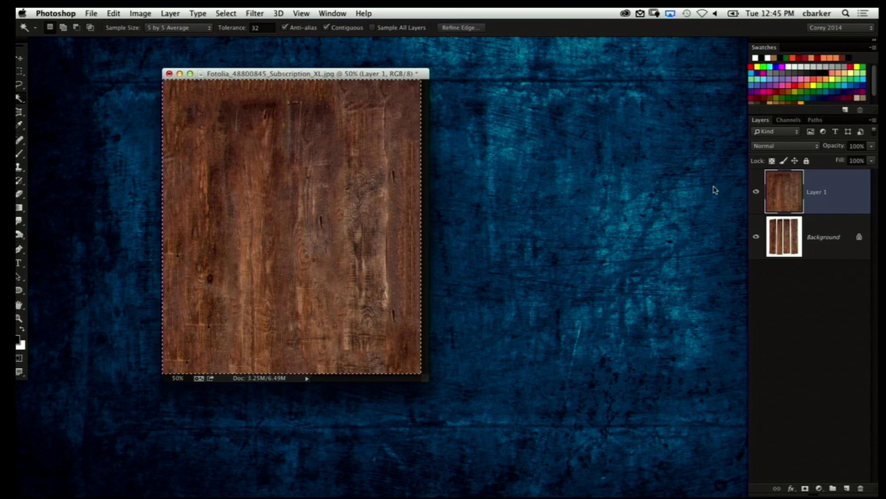
{"action": "left_click", "coordinate": [119, 15]}
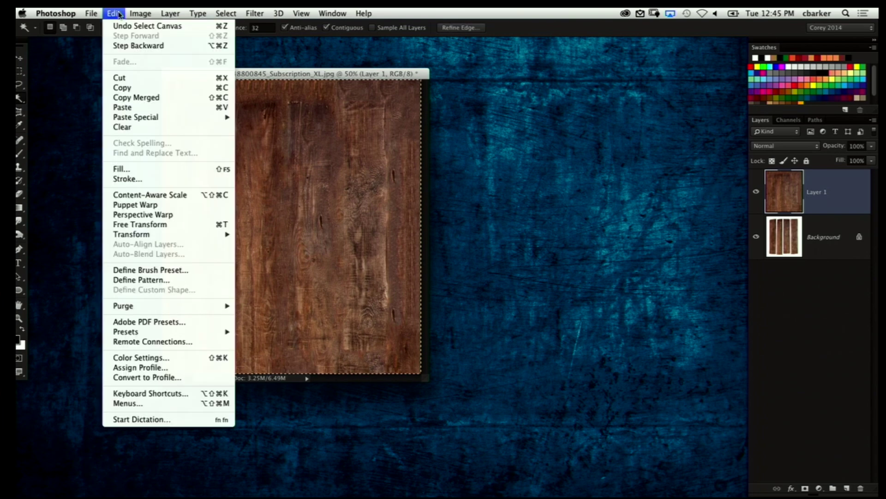
{"action": "left_click", "coordinate": [141, 87]}
{"action": "key", "text": "super+d"}
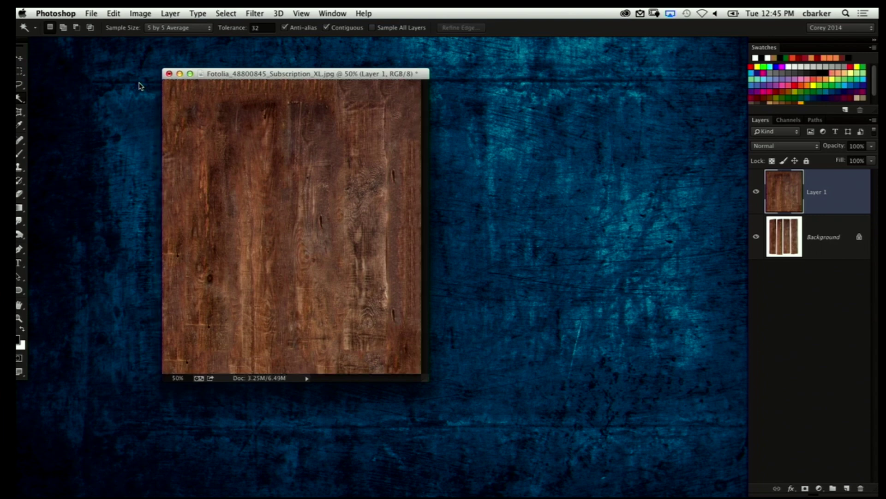
{"action": "left_click", "coordinate": [758, 194]}
Isolate the four planks onto Layer 2 via an inverted selection and hide Background
{"action": "left_click", "coordinate": [806, 245]}
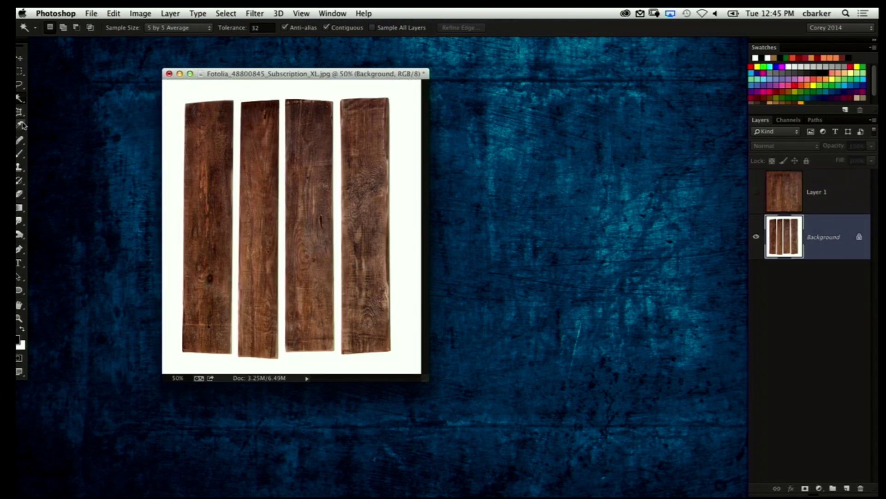
{"action": "left_click", "coordinate": [217, 94]}
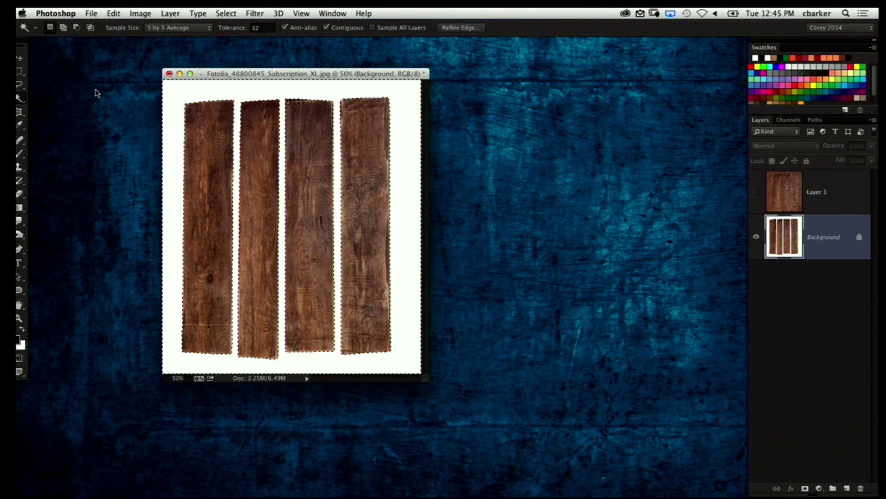
{"action": "left_click", "coordinate": [226, 13]}
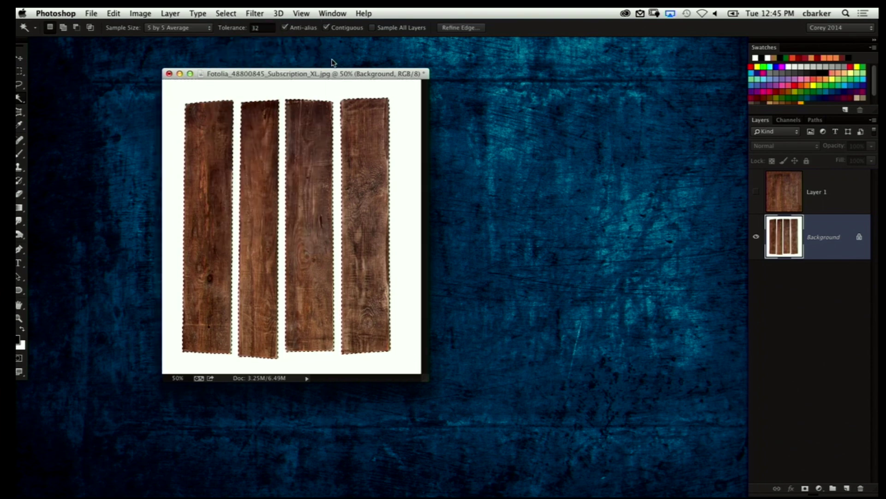
{"action": "key", "text": "super+j"}
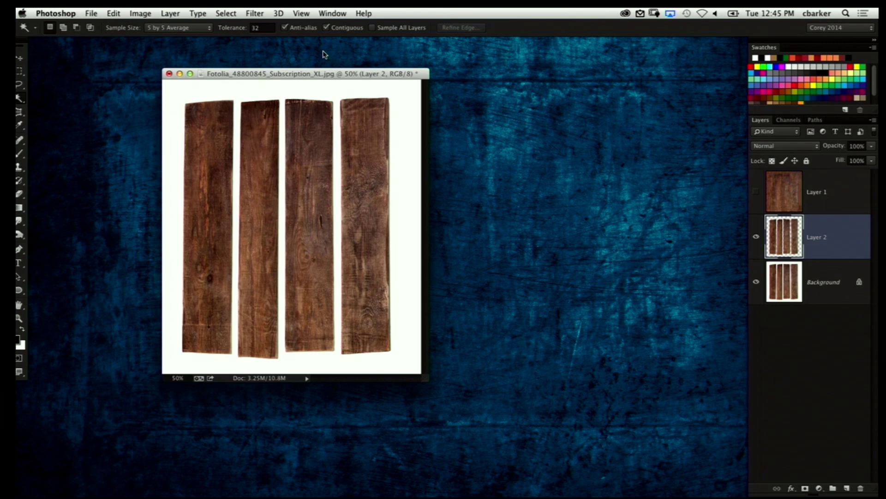
{"action": "left_click", "coordinate": [756, 282]}
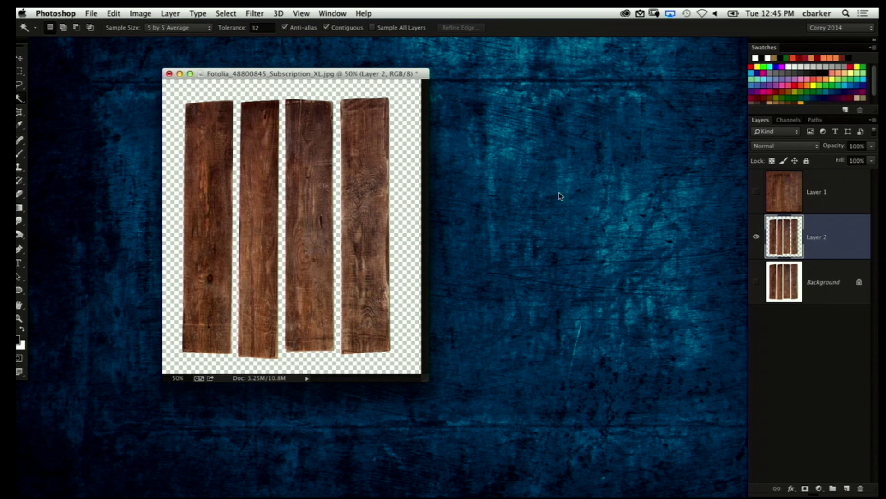
Defringe the planks layer with a width of 1 pixel
{"action": "left_click", "coordinate": [197, 13]}
{"action": "mouse_move", "coordinate": [170, 14]}
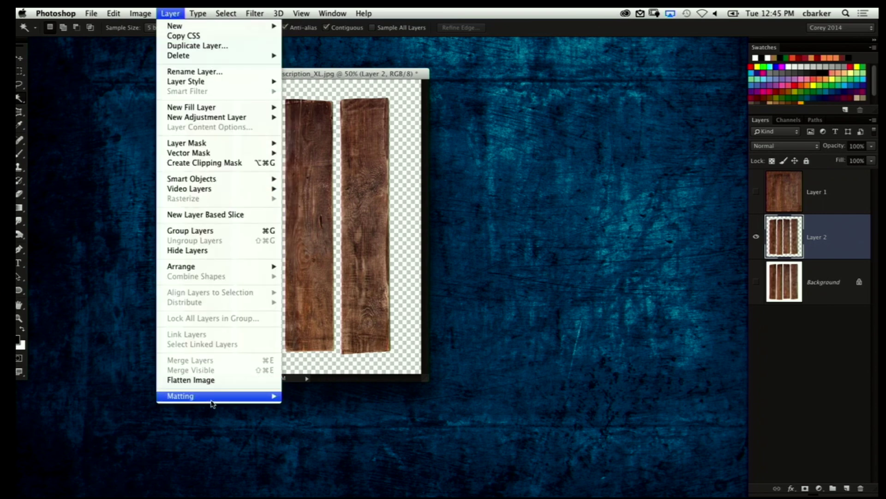
{"action": "mouse_move", "coordinate": [214, 398]}
{"action": "left_click", "coordinate": [340, 408]}
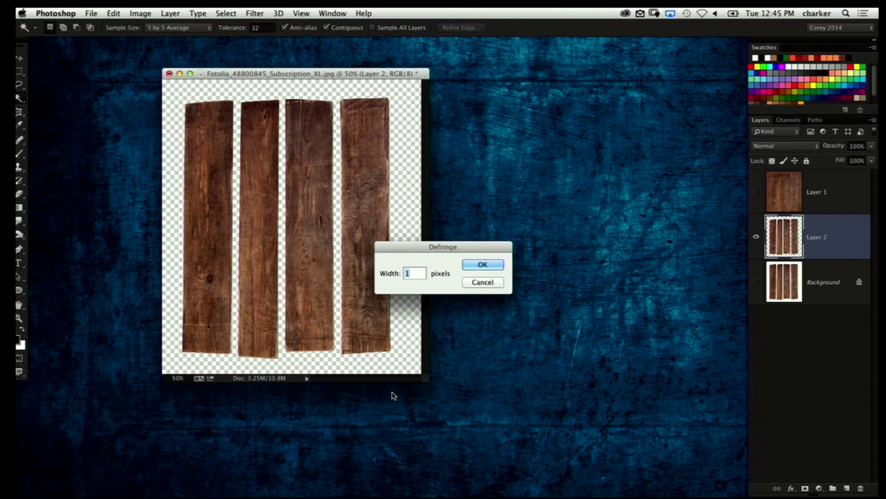
{"action": "key", "text": "Return"}
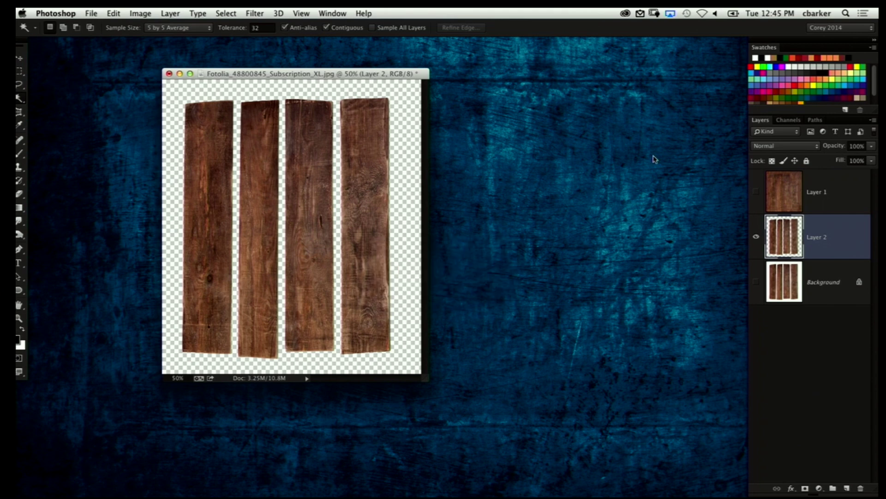
Convert the planks layer into a 3D extrusion and orbit it into a perspective view
{"action": "left_click", "coordinate": [301, 12]}
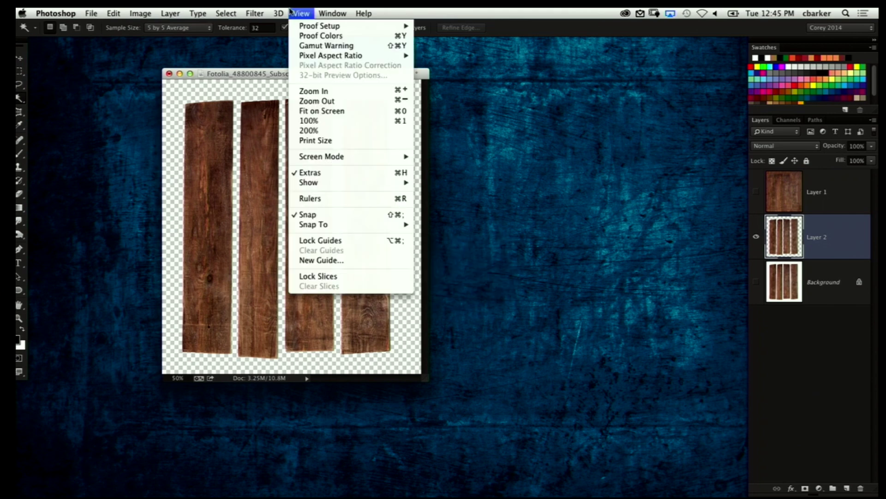
{"action": "mouse_move", "coordinate": [285, 13]}
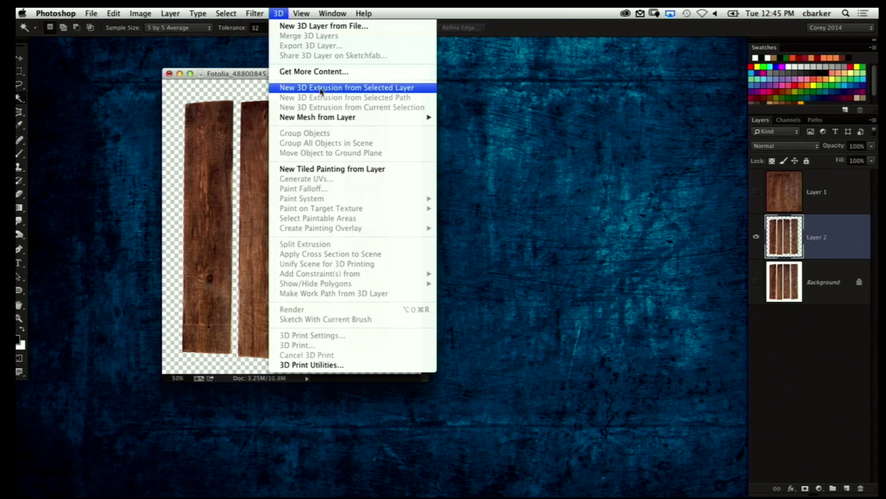
{"action": "left_click", "coordinate": [305, 88]}
{"action": "left_click_drag", "start_coordinate": [425, 382], "coordinate": [587, 427]}
{"action": "left_click_drag", "start_coordinate": [530, 253], "coordinate": [478, 280]}
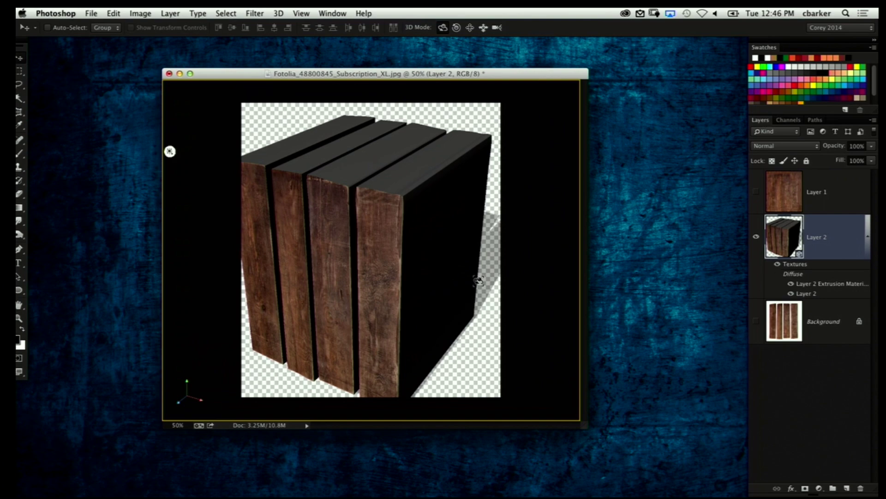
Show the 3D and Properties panels and select the Layer 2 mesh
{"action": "left_click", "coordinate": [333, 13]}
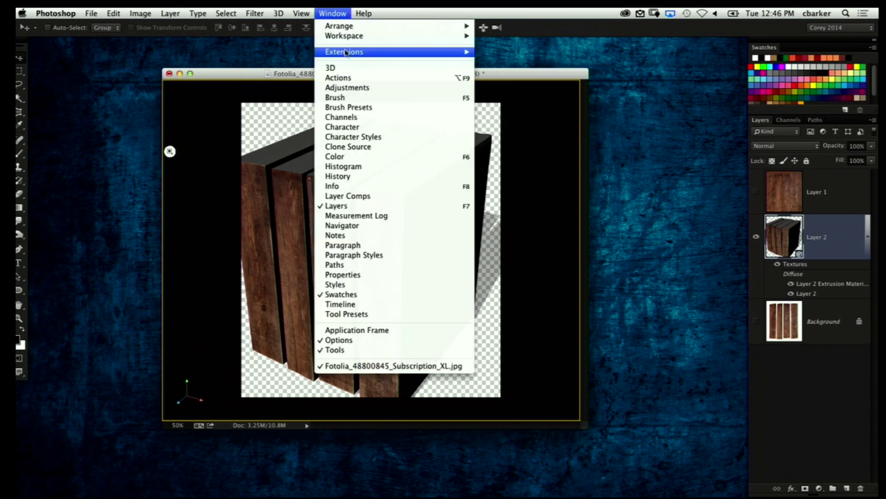
{"action": "left_click", "coordinate": [348, 68]}
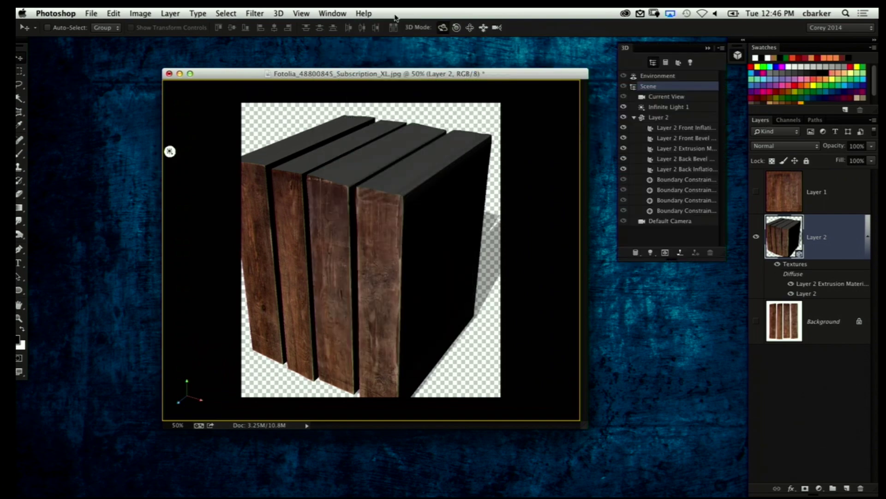
{"action": "left_click", "coordinate": [333, 14]}
{"action": "left_click", "coordinate": [386, 276]}
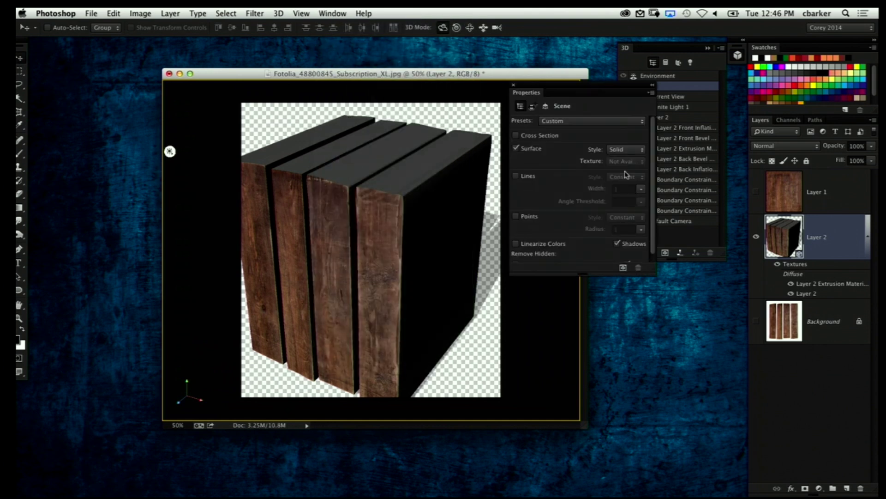
{"action": "left_click_drag", "start_coordinate": [562, 94], "coordinate": [634, 284]}
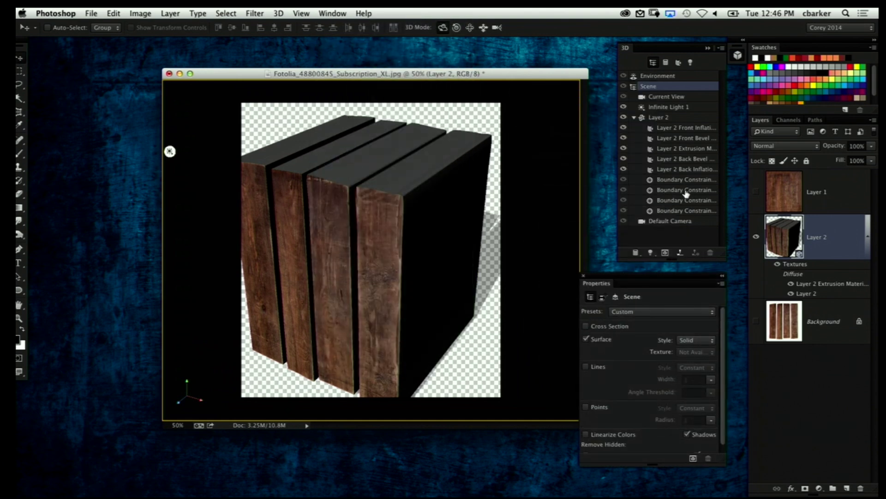
{"action": "left_click", "coordinate": [668, 117]}
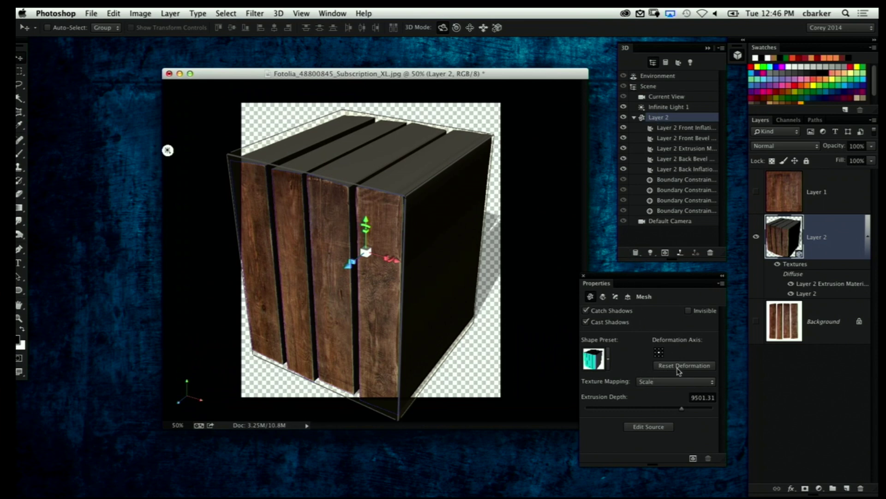
Lower the planks' Extrusion Depth to 2280.58, then select the Layer 2 Extrusion Material
{"action": "left_click_drag", "start_coordinate": [682, 411], "coordinate": [646, 413]}
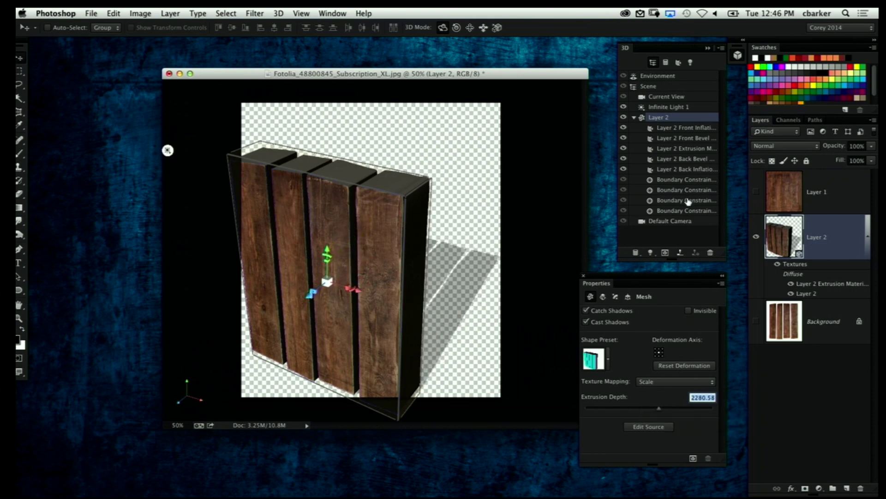
{"action": "left_click", "coordinate": [688, 150]}
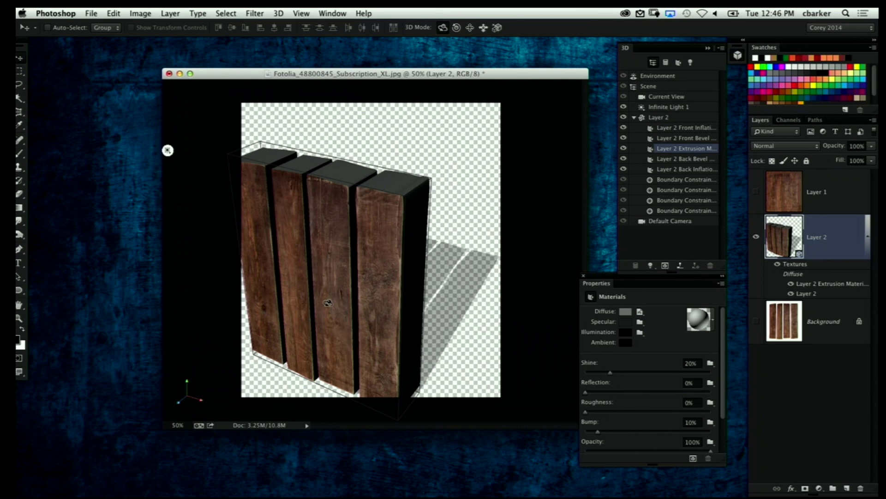
Create a new Diffuse texture for the Layer 2 Extrusion Material
{"action": "left_click", "coordinate": [460, 188]}
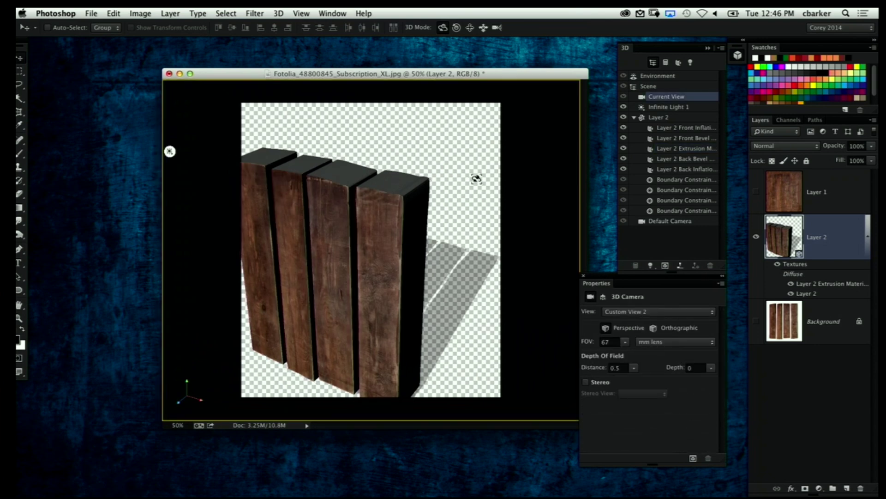
{"action": "left_click", "coordinate": [683, 148]}
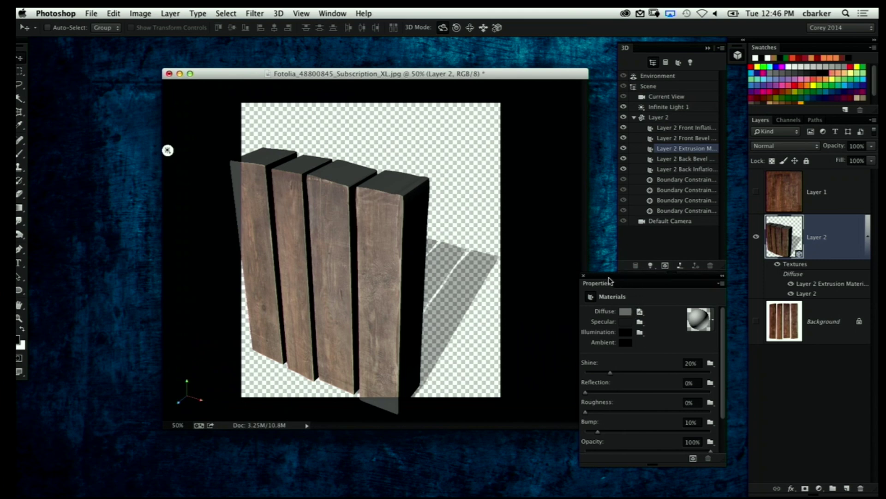
{"action": "left_click_drag", "start_coordinate": [609, 280], "coordinate": [636, 310]}
{"action": "left_click", "coordinate": [650, 333]}
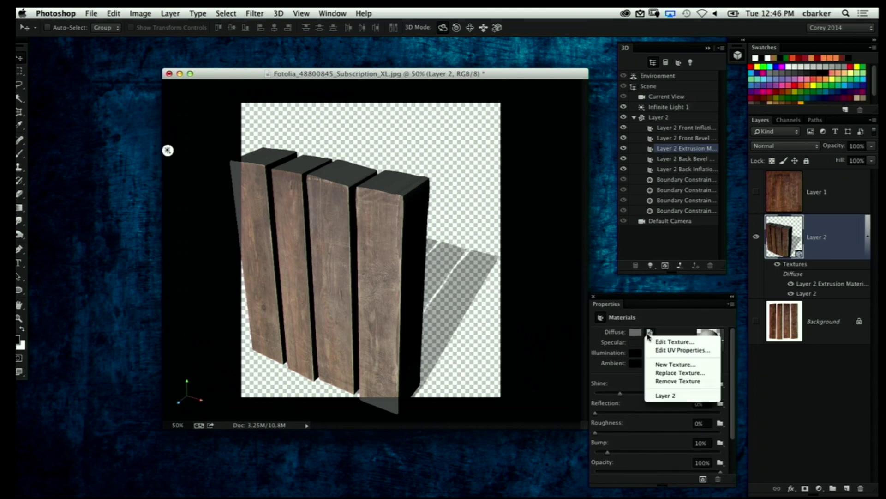
{"action": "left_click", "coordinate": [679, 365]}
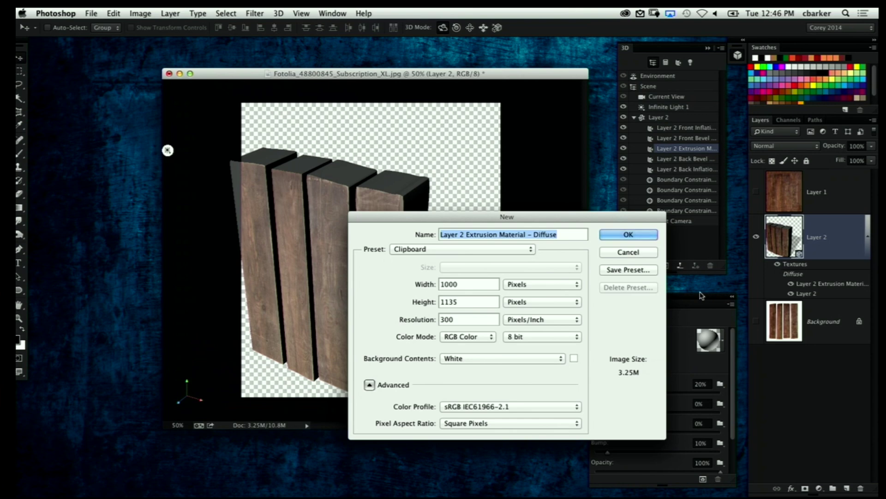
{"action": "left_click", "coordinate": [627, 235]}
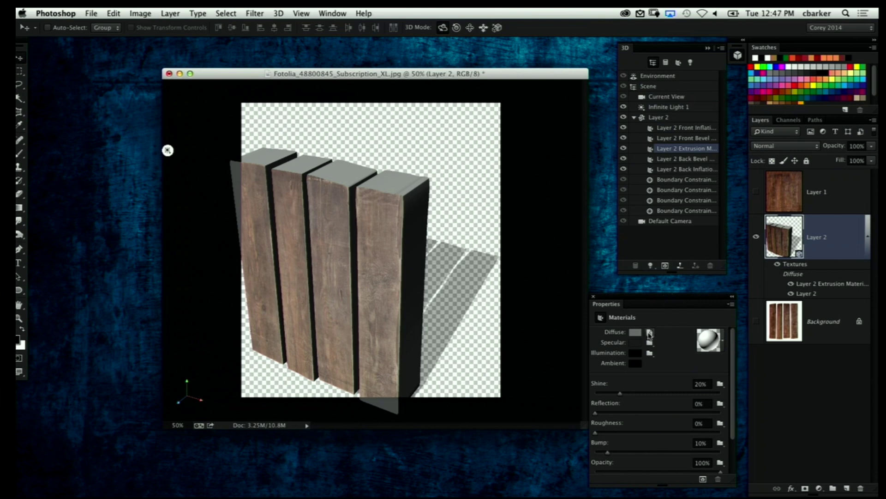
Paste the wood image into the Diffuse texture, then save and close the texture
{"action": "left_click", "coordinate": [650, 332]}
{"action": "left_click", "coordinate": [671, 341]}
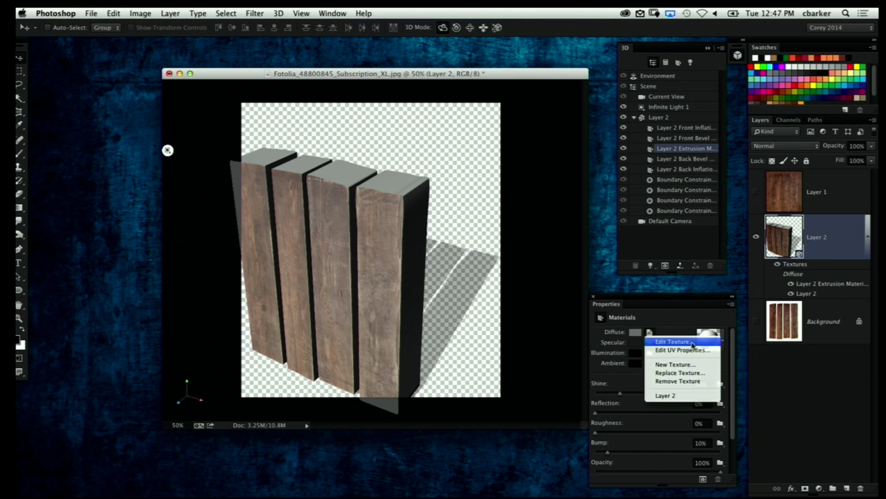
{"action": "key", "text": "super+v"}
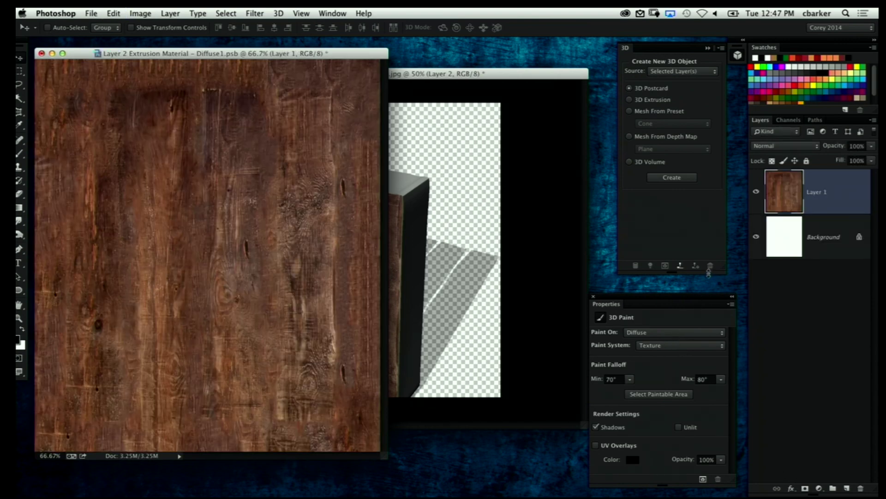
{"action": "key", "text": "super+w"}
{"action": "left_click", "coordinate": [536, 187]}
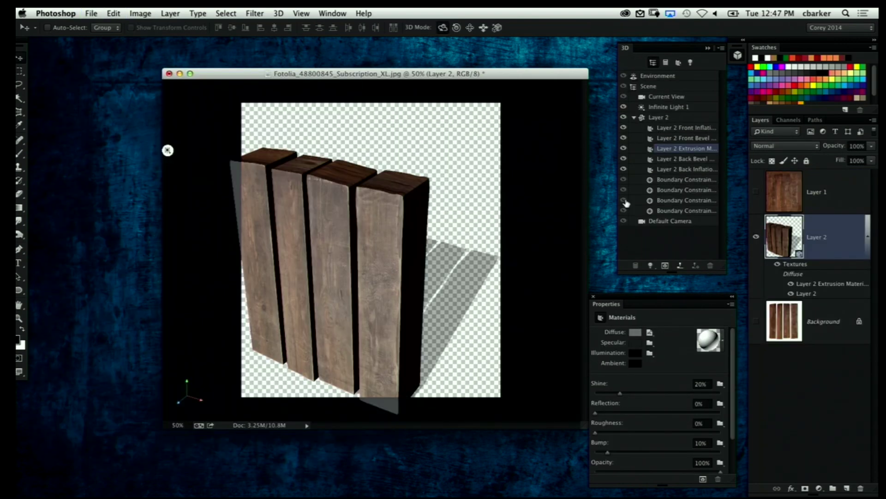
{"action": "left_click_drag", "start_coordinate": [461, 167], "coordinate": [467, 192]}
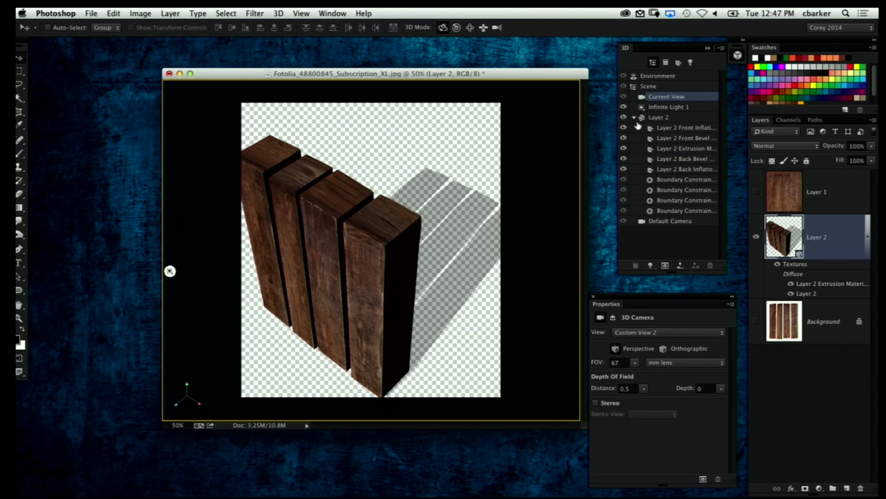
{"action": "left_click", "coordinate": [683, 148]}
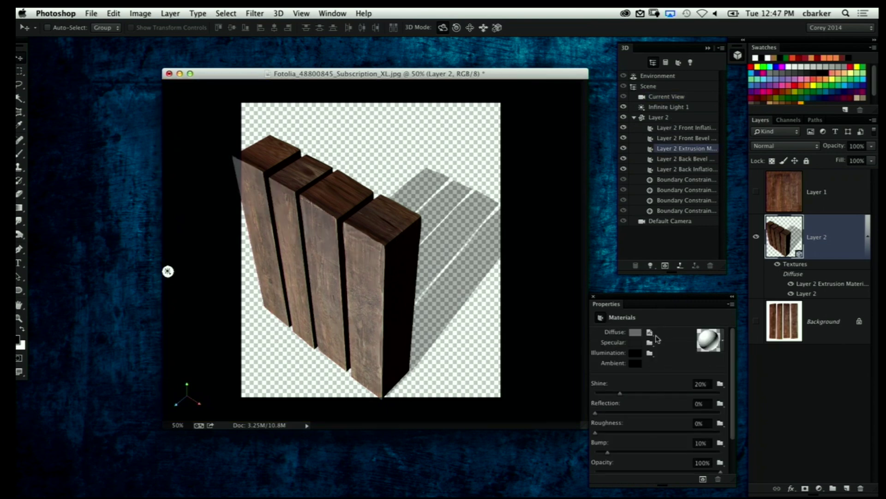
Scale the extrusion's Diffuse wood texture to U 194.85% and V 104.12%
{"action": "left_click", "coordinate": [650, 332]}
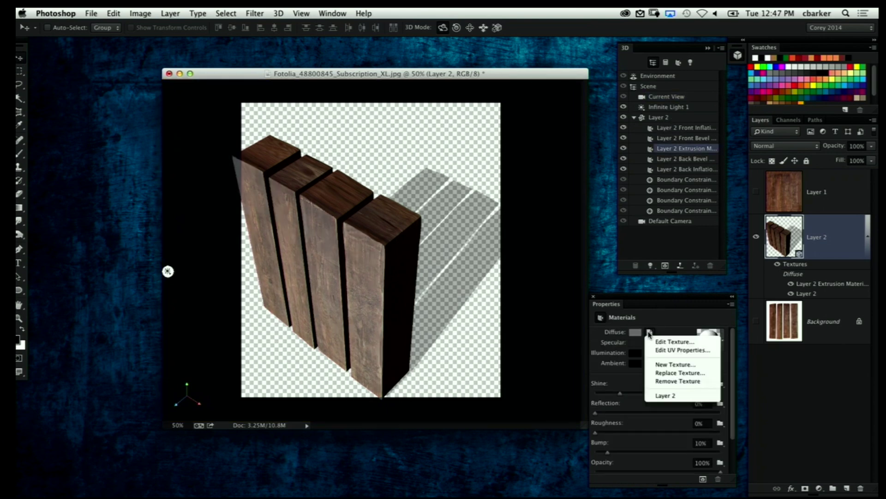
{"action": "left_click", "coordinate": [682, 350]}
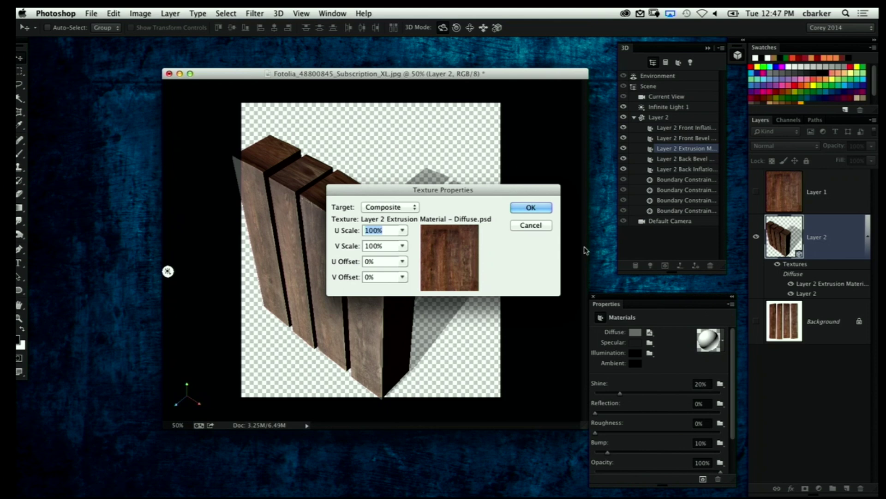
{"action": "mouse_move", "coordinate": [543, 235]}
{"action": "left_mouse_down"}
{"action": "mouse_move", "coordinate": [551, 247]}
{"action": "mouse_move", "coordinate": [539, 233]}
{"action": "mouse_move", "coordinate": [552, 234]}
{"action": "left_mouse_up"}
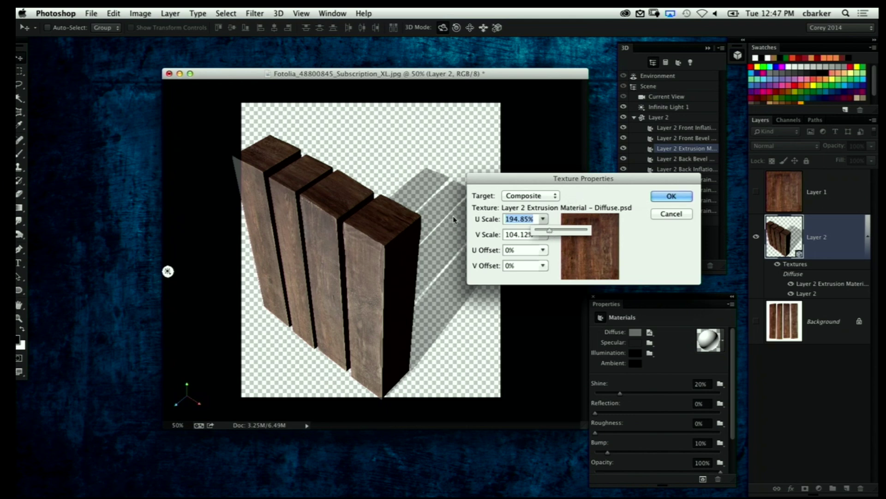
{"action": "left_click", "coordinate": [585, 193]}
{"action": "left_click", "coordinate": [656, 195]}
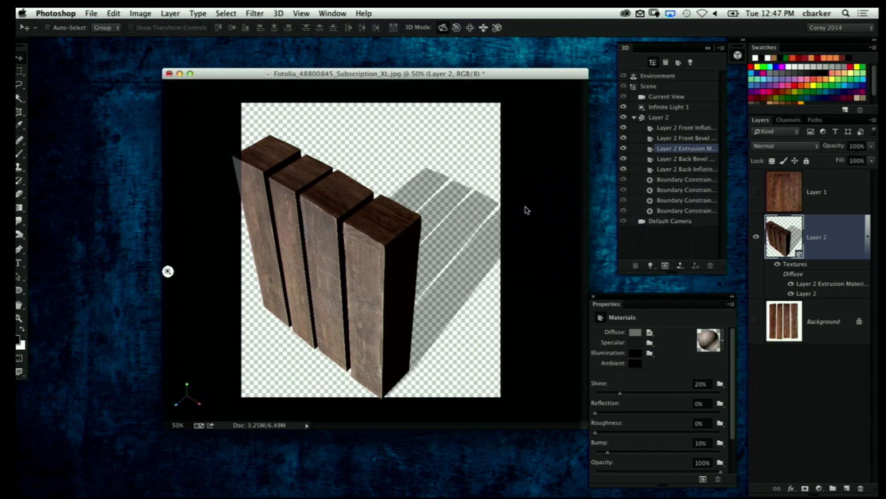
{"action": "mouse_move", "coordinate": [428, 237]}
{"action": "left_mouse_down"}
{"action": "mouse_move", "coordinate": [422, 214]}
{"action": "mouse_move", "coordinate": [475, 209]}
{"action": "mouse_move", "coordinate": [465, 220]}
{"action": "mouse_move", "coordinate": [429, 224]}
{"action": "left_mouse_up"}
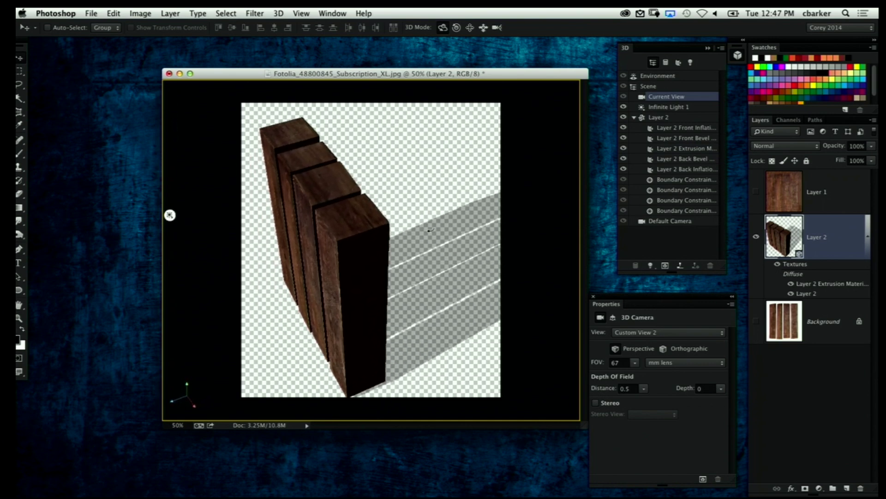
Rearrange and widen the 3D panel so the material names are visible
{"action": "left_click", "coordinate": [685, 158]}
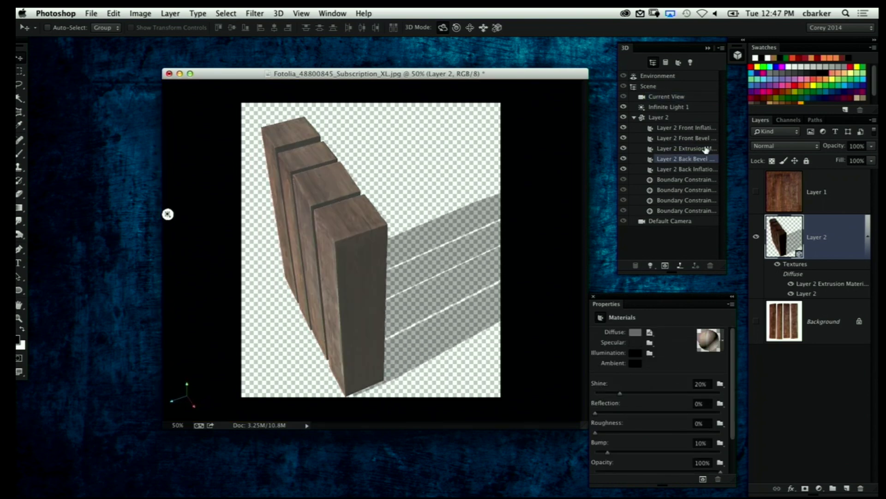
{"action": "left_click_drag", "start_coordinate": [648, 300], "coordinate": [621, 286]}
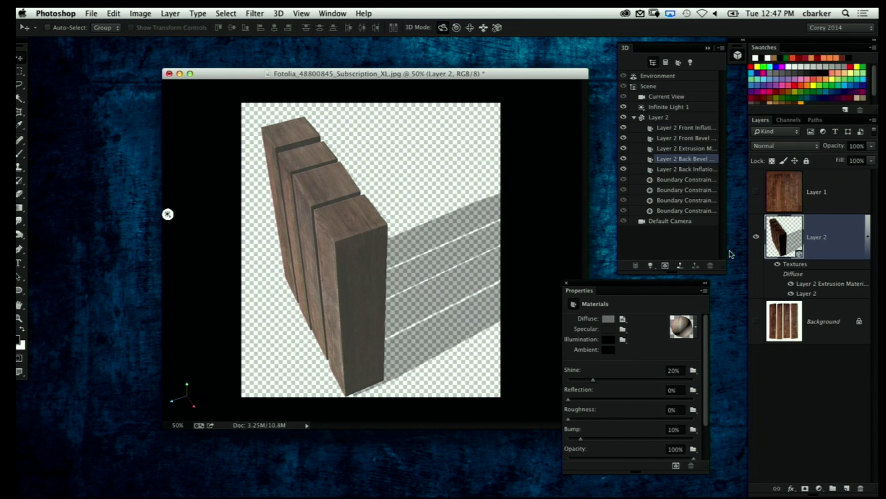
{"action": "left_click_drag", "start_coordinate": [726, 264], "coordinate": [726, 284]}
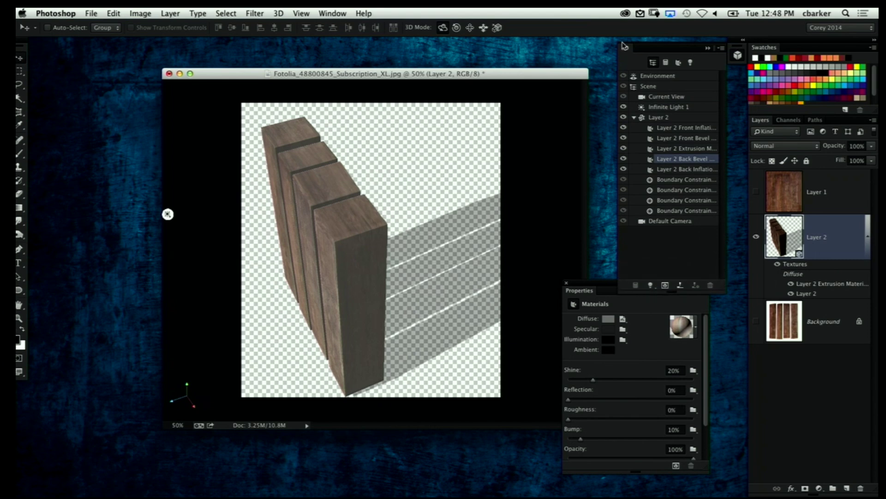
{"action": "left_click_drag", "start_coordinate": [625, 46], "coordinate": [531, 46]}
{"action": "left_click_drag", "start_coordinate": [629, 282], "coordinate": [702, 276]}
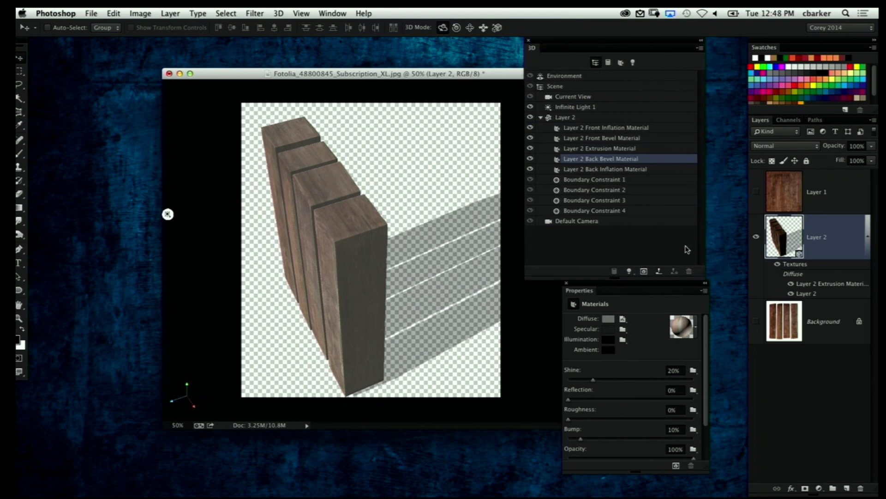
Use the extrusion material's own wood Diffuse texture as its Bump map at 15%
{"action": "left_click", "coordinate": [632, 148]}
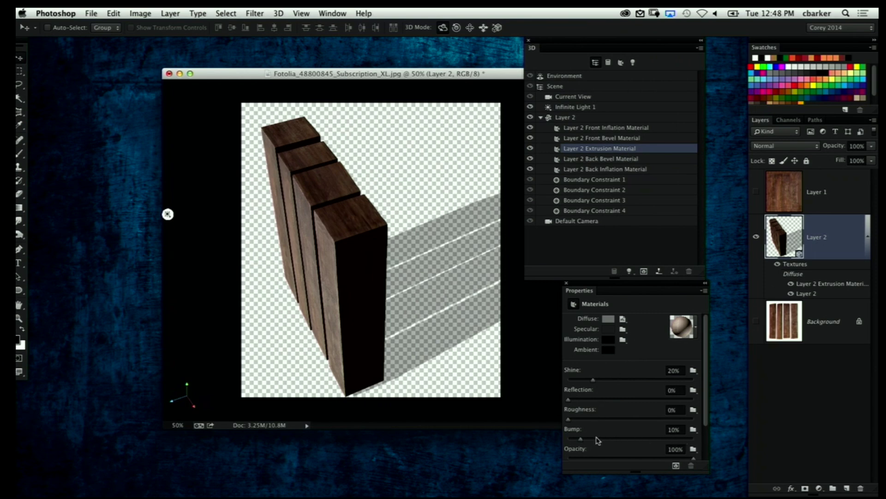
{"action": "left_click", "coordinate": [693, 430]}
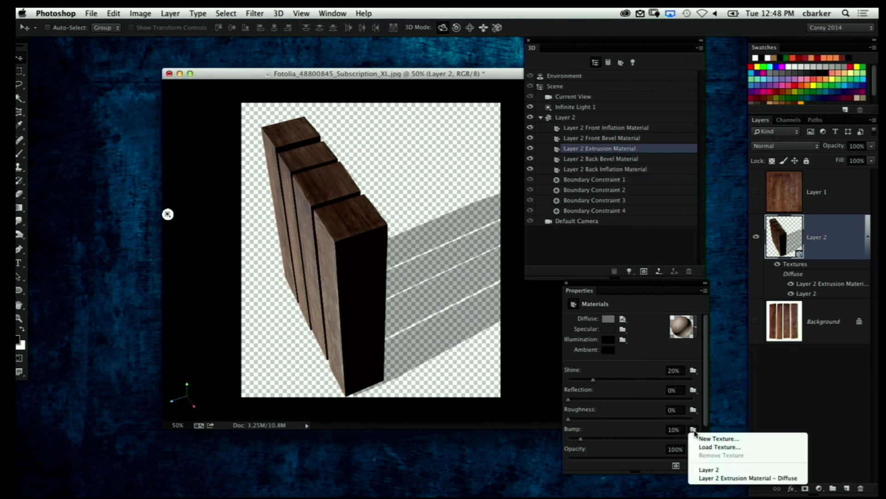
{"action": "left_click", "coordinate": [766, 481]}
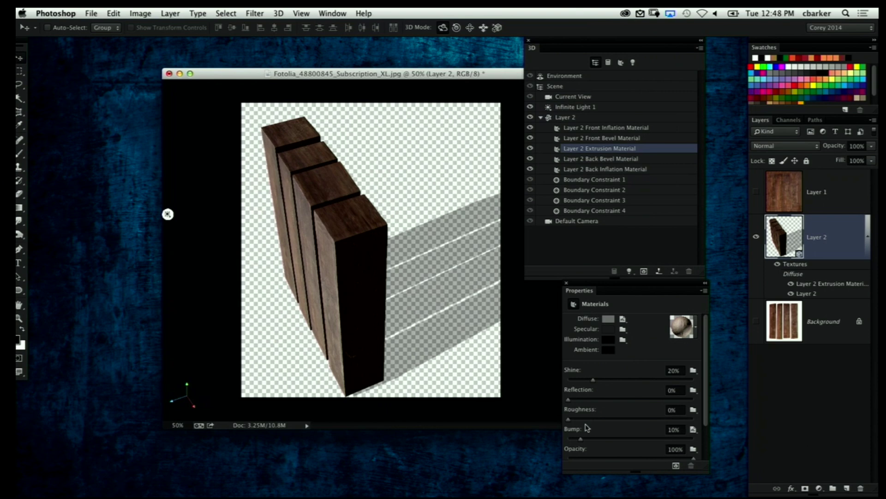
{"action": "left_click_drag", "start_coordinate": [583, 438], "coordinate": [587, 438]}
{"action": "left_click", "coordinate": [420, 263]}
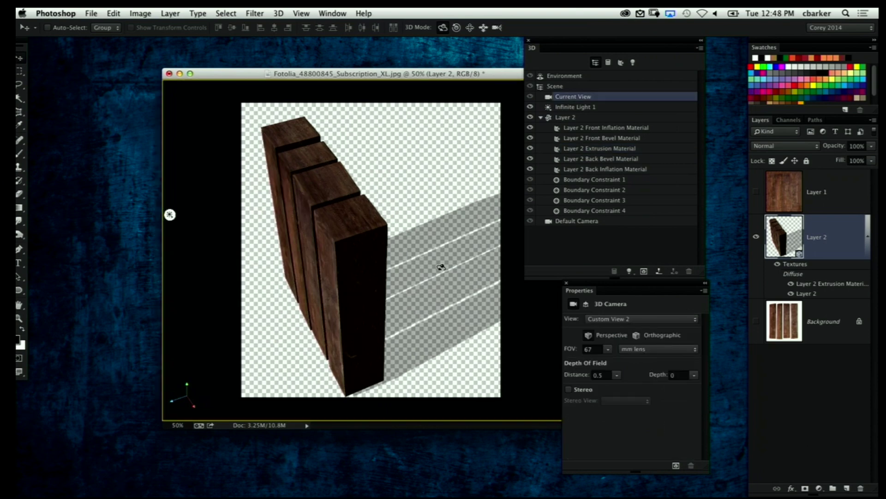
{"action": "left_click_drag", "start_coordinate": [441, 267], "coordinate": [414, 262]}
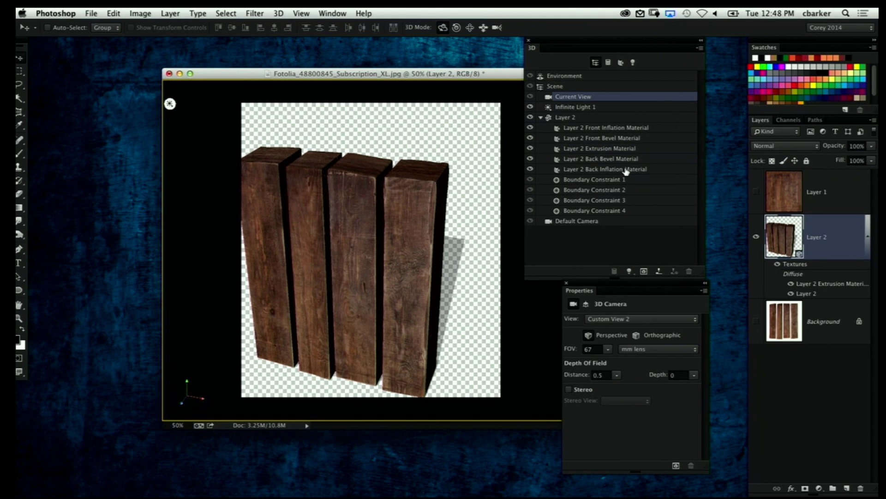
Set the Front Inflation Material's Bump to the Extrusion Material Diffuse texture at 10%
{"action": "left_click", "coordinate": [607, 129]}
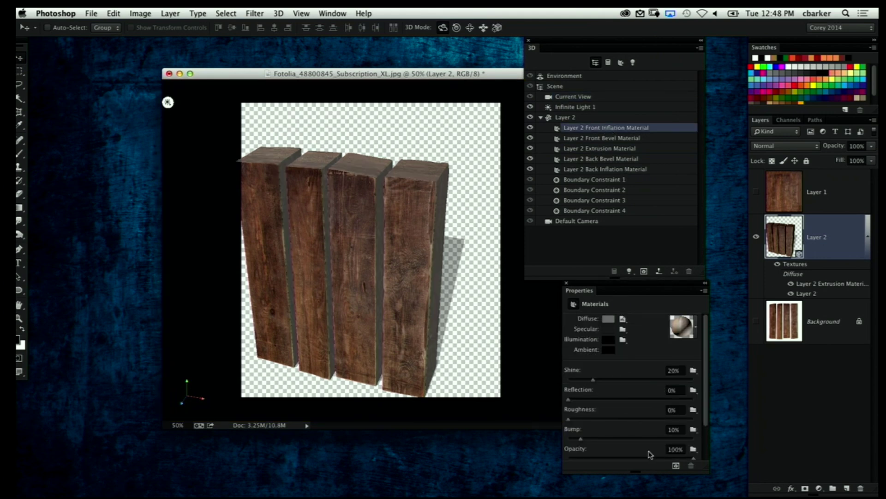
{"action": "left_click", "coordinate": [694, 429]}
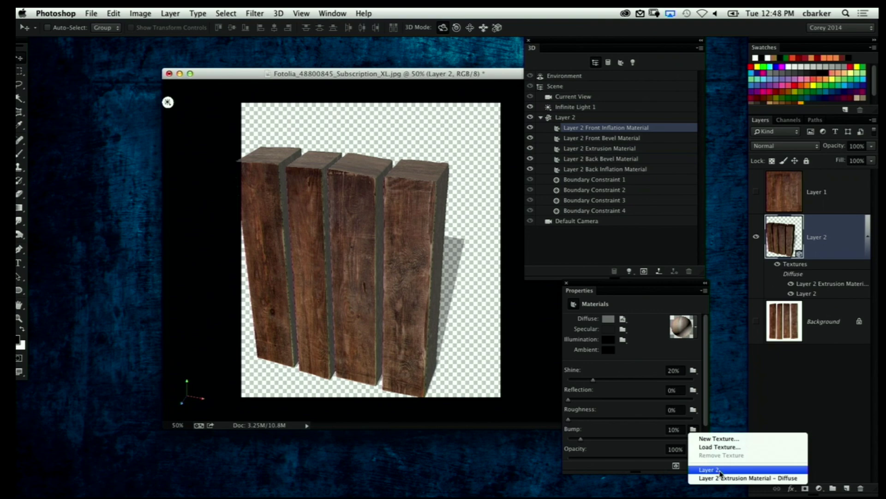
{"action": "left_click", "coordinate": [747, 478]}
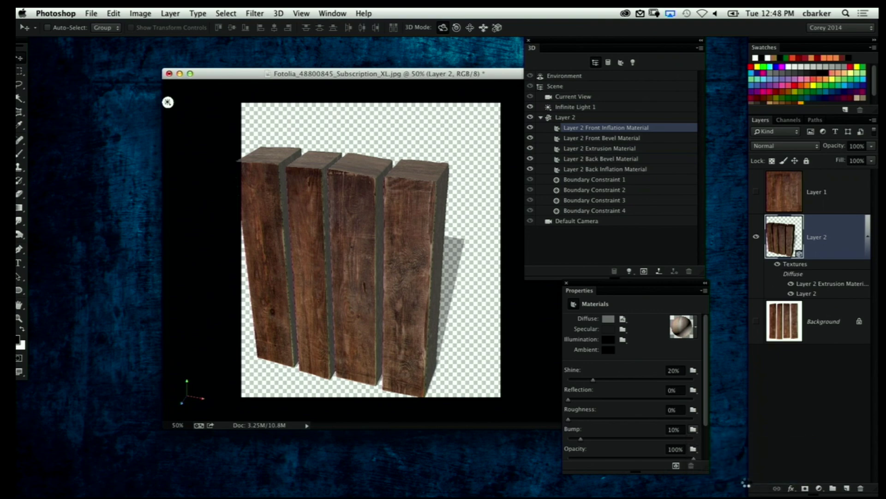
{"action": "left_click", "coordinate": [490, 214]}
{"action": "left_click_drag", "start_coordinate": [490, 213], "coordinate": [510, 189]}
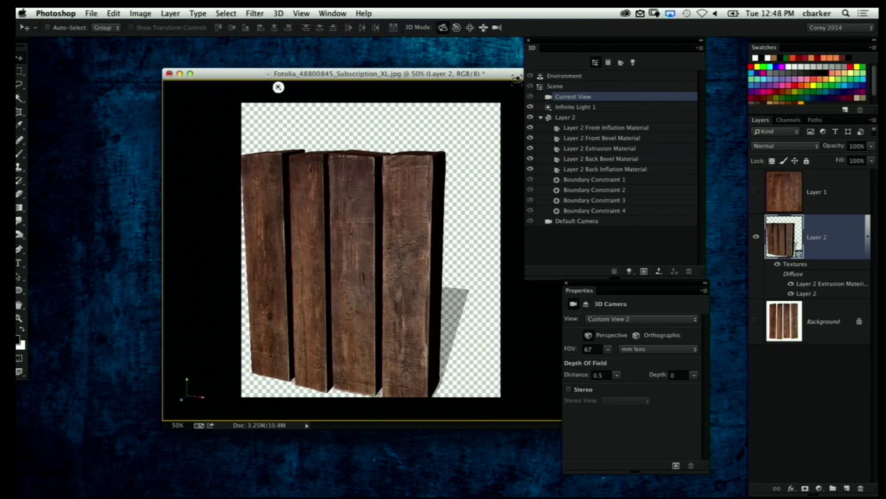
Add a new layer filled with black as the background
{"action": "left_click", "coordinate": [847, 488]}
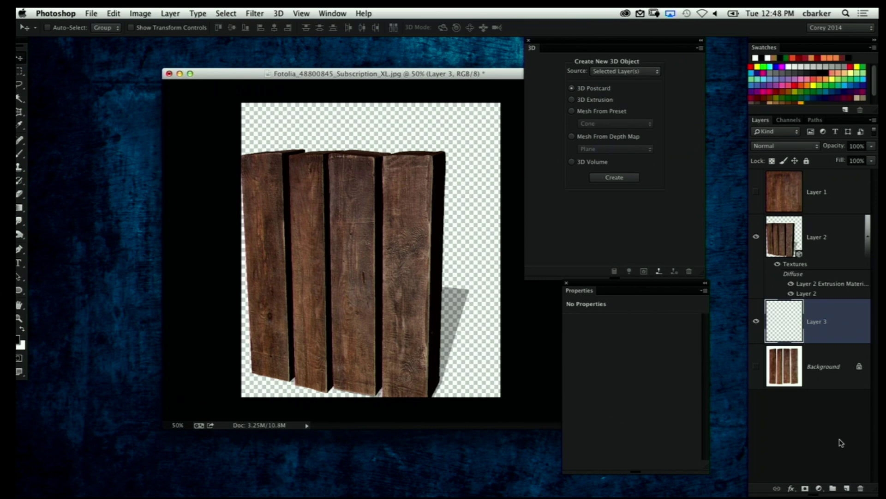
{"action": "key", "text": "alt+BackSpace"}
{"action": "left_click", "coordinate": [786, 253]}
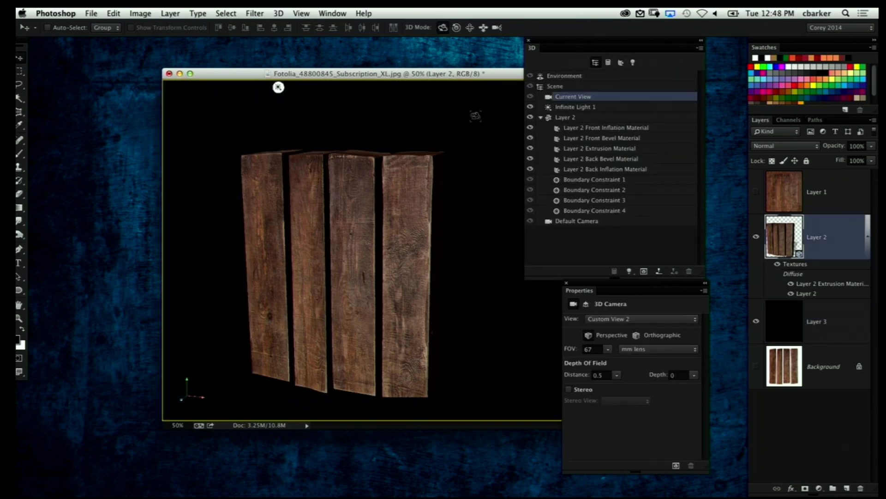
Slide and rotate the Layer 2 boards to reveal their tops and depth, then select the mesh
{"action": "left_click", "coordinate": [483, 28]}
{"action": "left_click_drag", "start_coordinate": [492, 179], "coordinate": [471, 73]}
{"action": "left_click", "coordinate": [470, 27]}
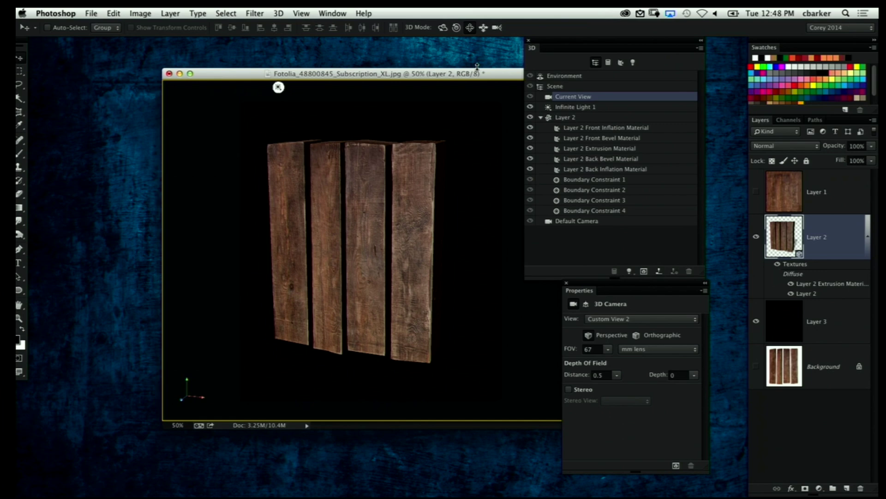
{"action": "left_click", "coordinate": [443, 27]}
{"action": "left_click_drag", "start_coordinate": [482, 112], "coordinate": [400, 133]}
{"action": "left_click", "coordinate": [400, 133]}
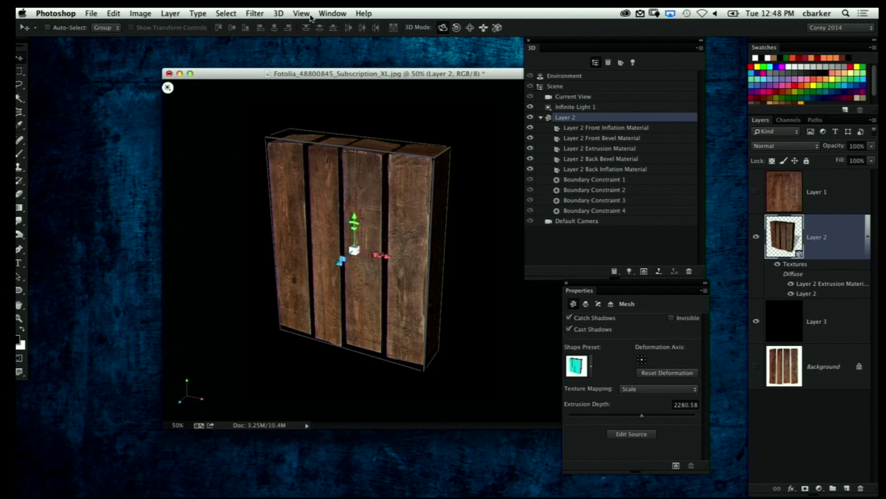
{"action": "left_click", "coordinate": [278, 13]}
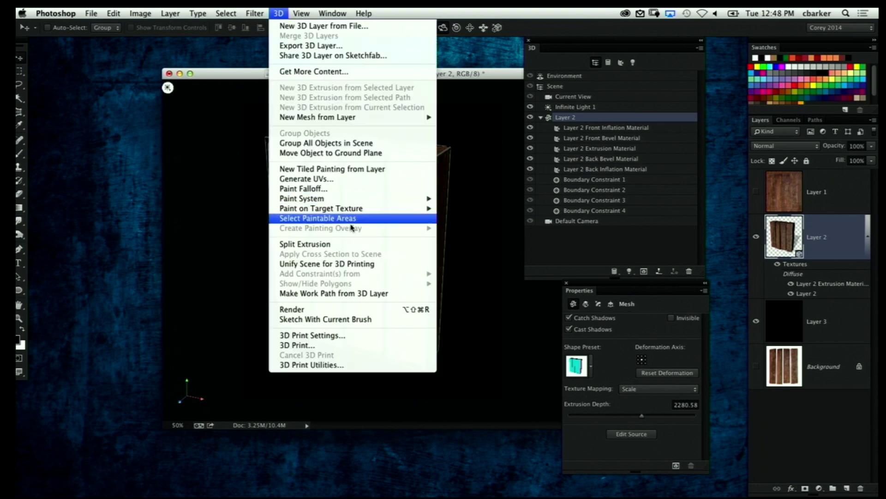
Split the extrusion and turn the second board 90° to lie across the top
{"action": "left_click", "coordinate": [348, 245]}
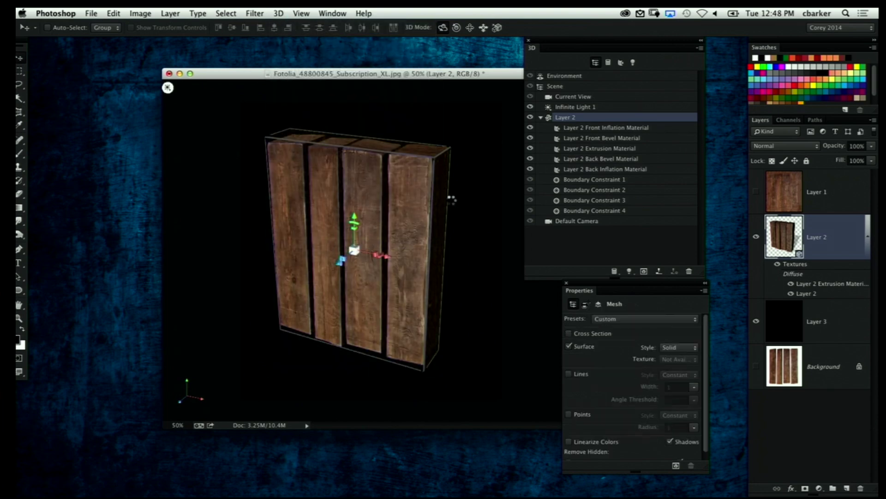
{"action": "left_click", "coordinate": [406, 231]}
{"action": "left_click", "coordinate": [339, 229]}
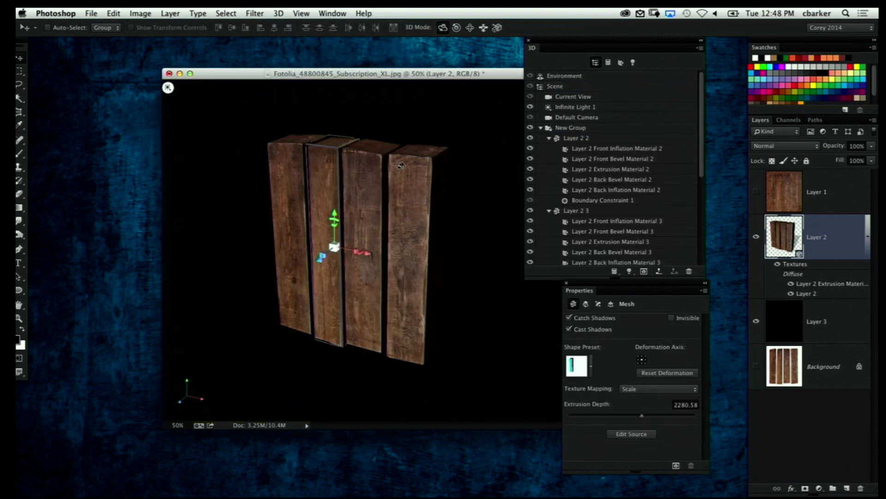
{"action": "left_click_drag", "start_coordinate": [318, 217], "coordinate": [207, 229]}
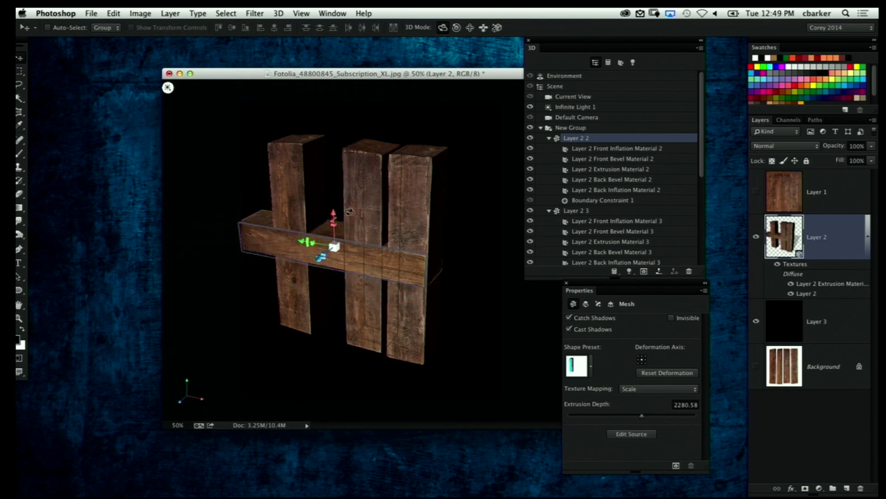
{"action": "left_click_drag", "start_coordinate": [300, 241], "coordinate": [375, 92]}
Scale the middle board down on Y into a short block
{"action": "left_click", "coordinate": [367, 231]}
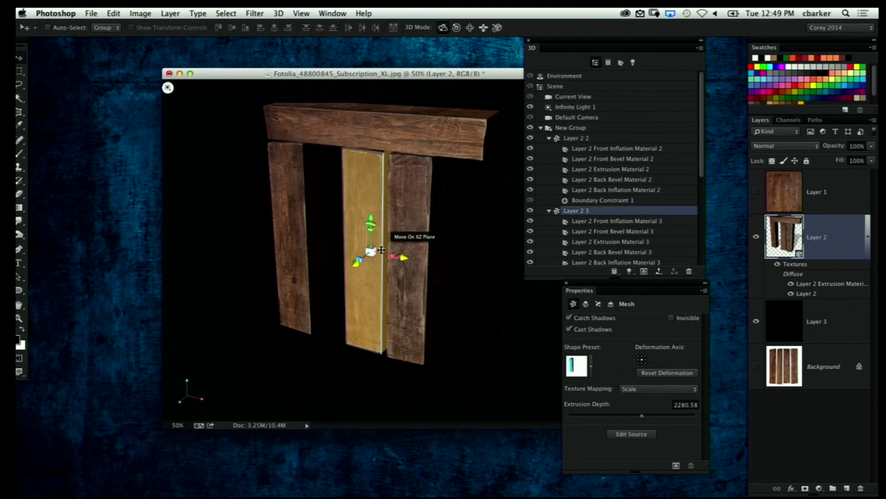
{"action": "left_click_drag", "start_coordinate": [372, 227], "coordinate": [383, 170]}
{"action": "left_click", "coordinate": [354, 123]}
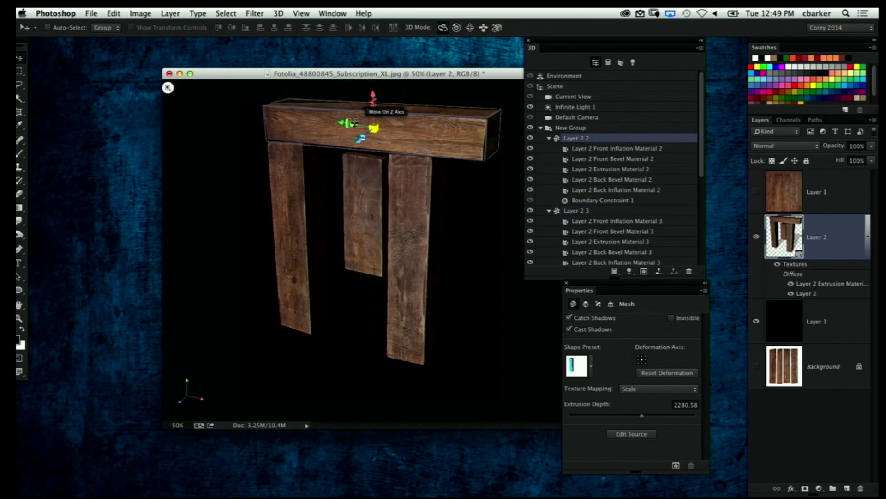
Adjust the top beam, move the short block right, and rotate it horizontal between the uprights
{"action": "left_click_drag", "start_coordinate": [327, 116], "coordinate": [350, 139]}
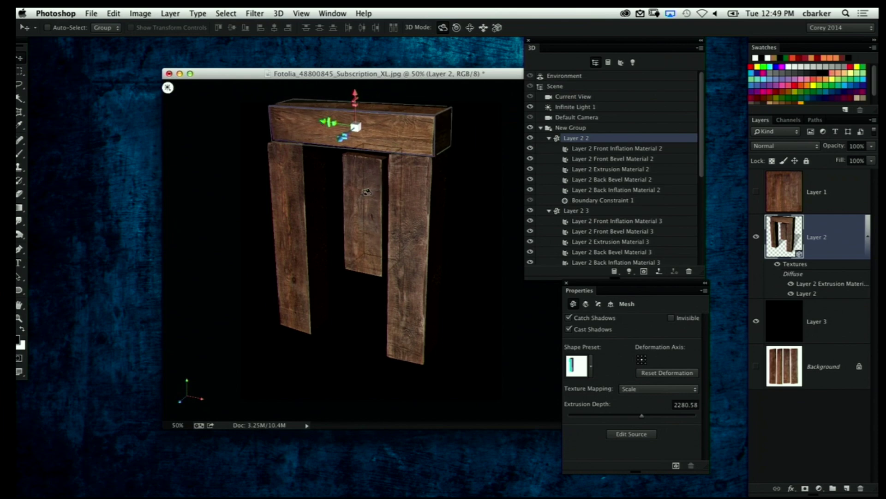
{"action": "left_click", "coordinate": [367, 192]}
{"action": "left_click_drag", "start_coordinate": [371, 169], "coordinate": [371, 165]}
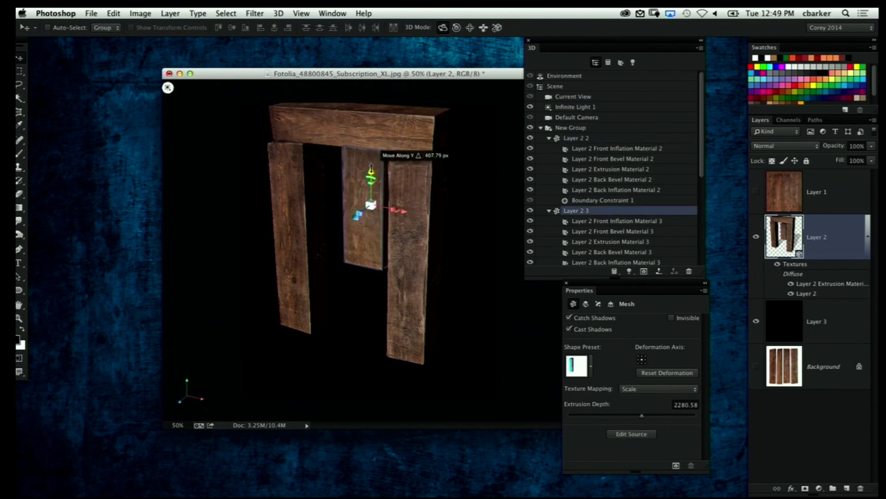
{"action": "left_click_drag", "start_coordinate": [405, 213], "coordinate": [442, 239]}
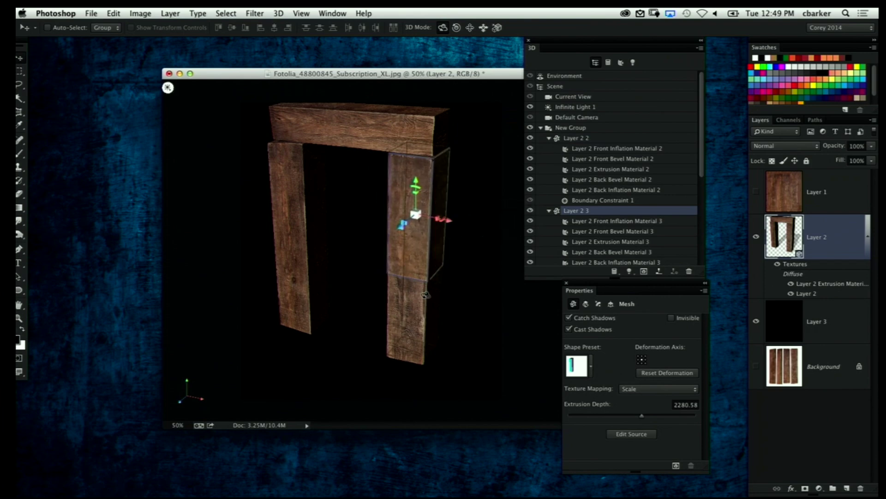
{"action": "left_click", "coordinate": [420, 233]}
{"action": "left_click_drag", "start_coordinate": [425, 241], "coordinate": [360, 248]}
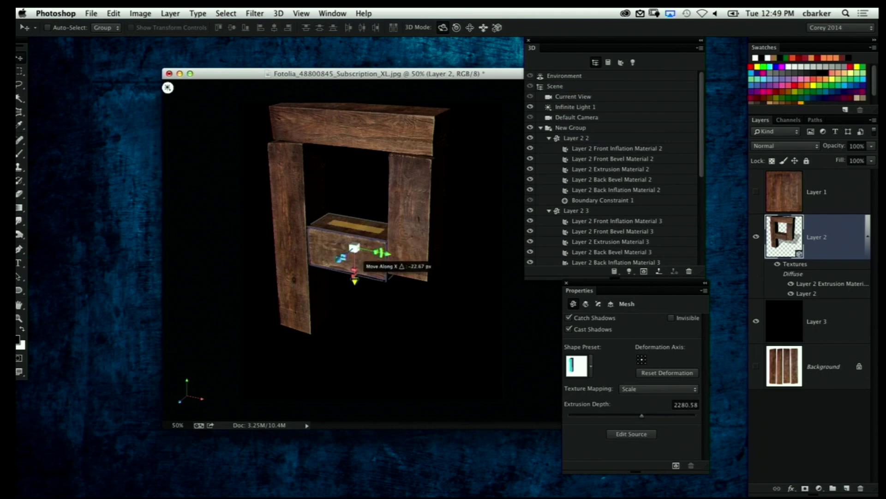
Deselect the board and orbit the camera to face the wooden P head-on
{"action": "left_click", "coordinate": [497, 159]}
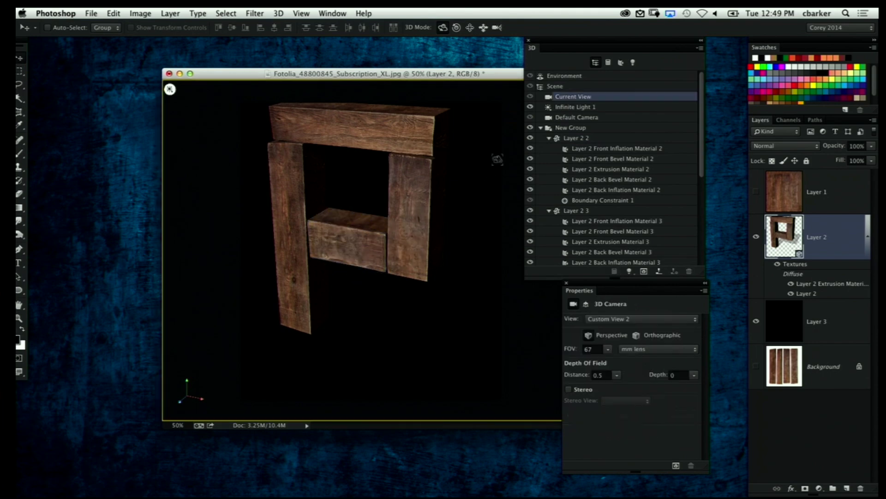
{"action": "mouse_move", "coordinate": [476, 203]}
{"action": "left_mouse_down"}
{"action": "mouse_move", "coordinate": [170, 312]}
{"action": "mouse_move", "coordinate": [169, 214]}
{"action": "mouse_move", "coordinate": [447, 411]}
{"action": "mouse_move", "coordinate": [587, 200]}
{"action": "mouse_move", "coordinate": [619, 203]}
{"action": "mouse_move", "coordinate": [510, 87]}
{"action": "mouse_move", "coordinate": [480, 201]}
{"action": "left_mouse_up"}
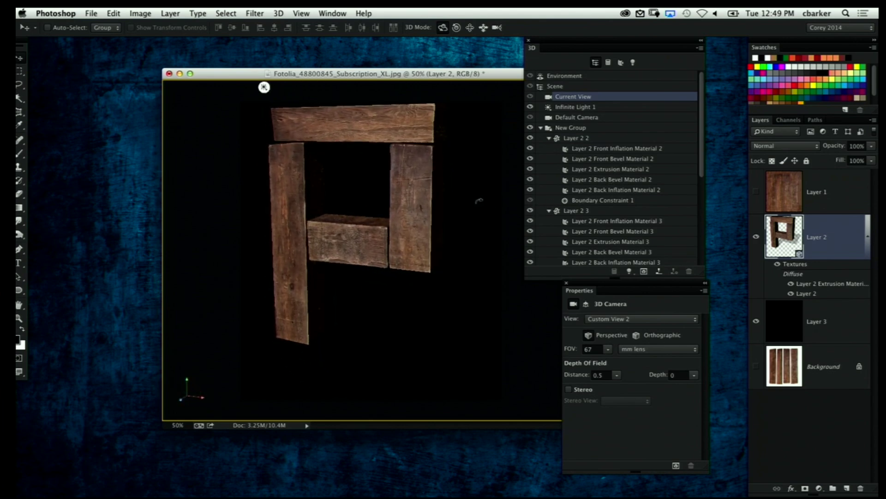
{"action": "left_click_drag", "start_coordinate": [479, 201], "coordinate": [473, 203]}
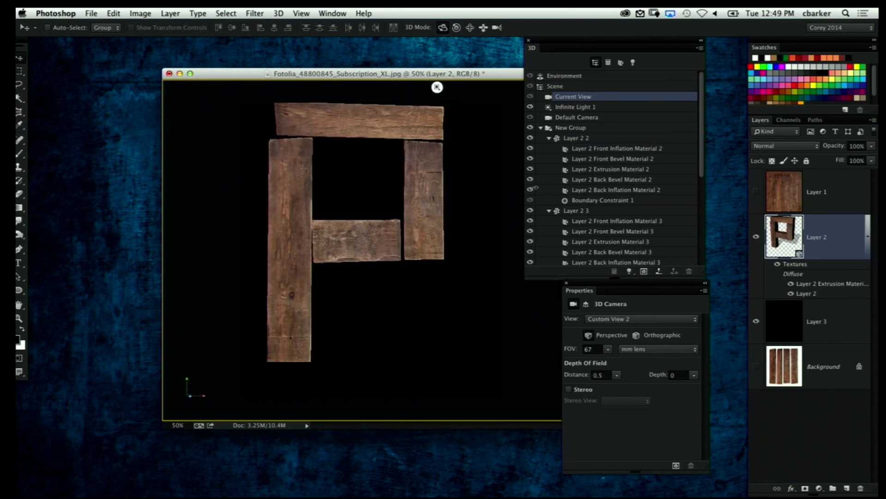